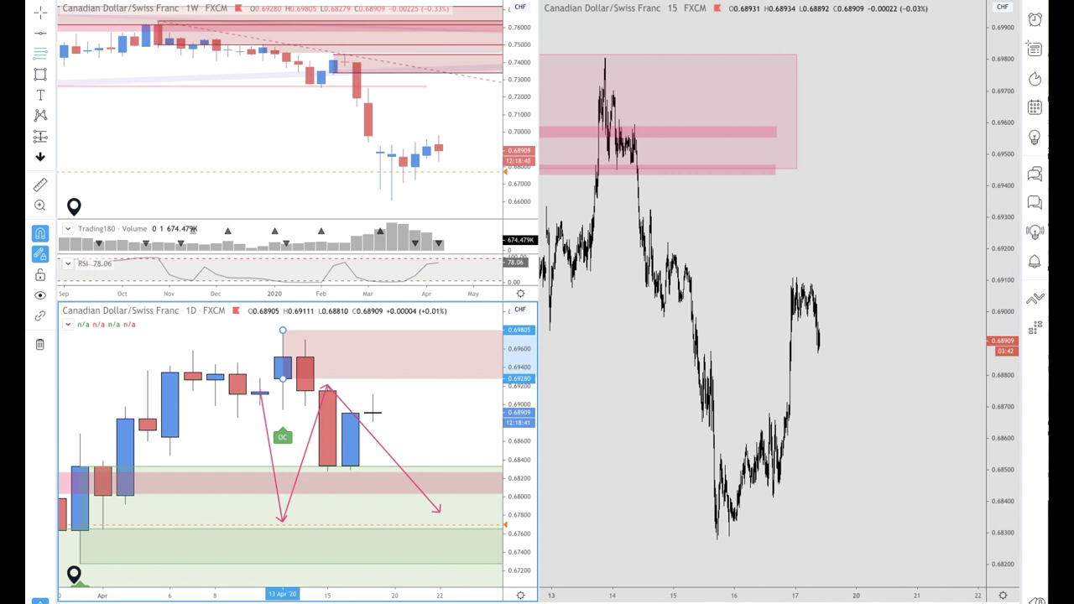
Maximize the daily chart and draw demand rectangles from 9 April at 0.69325–0.68848 and 3 April at 0.68845–0.68441, using the 4. DEMAND template.
key(alt+Return)
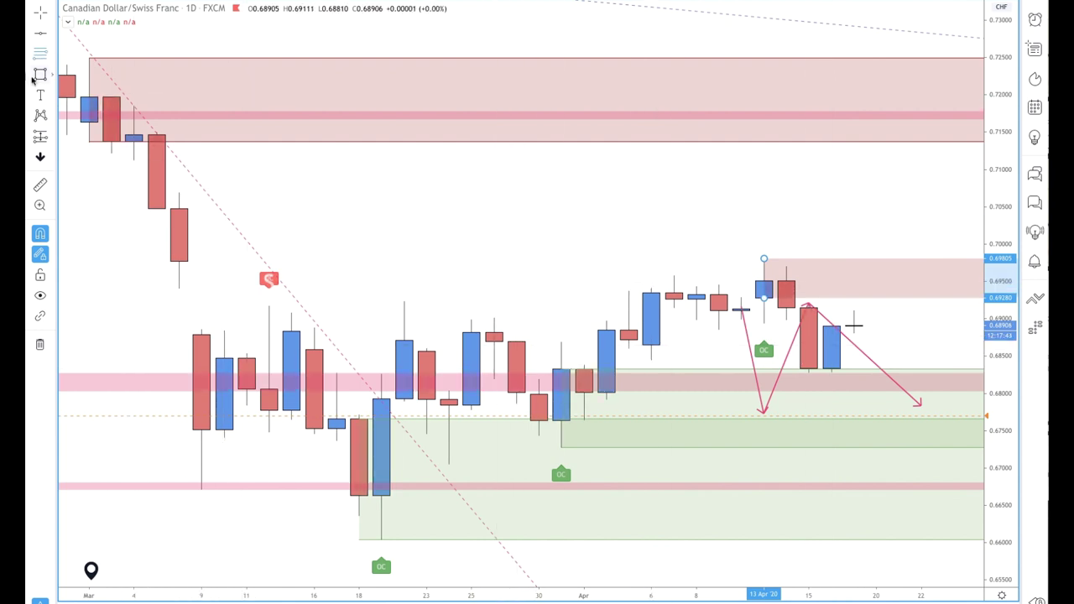
drag(718, 294, 966, 330)
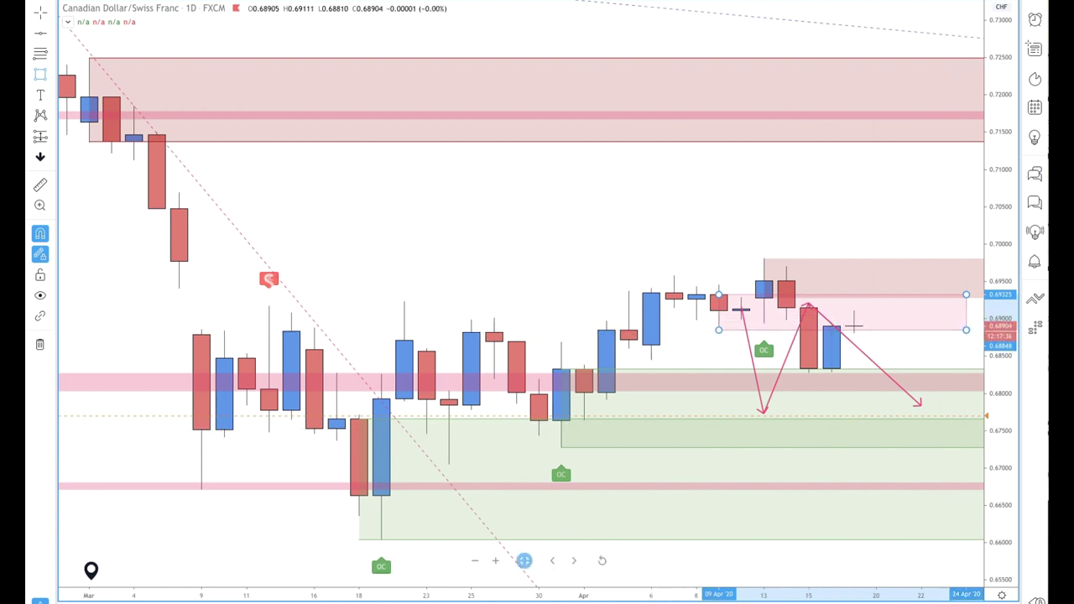
click(464, 485)
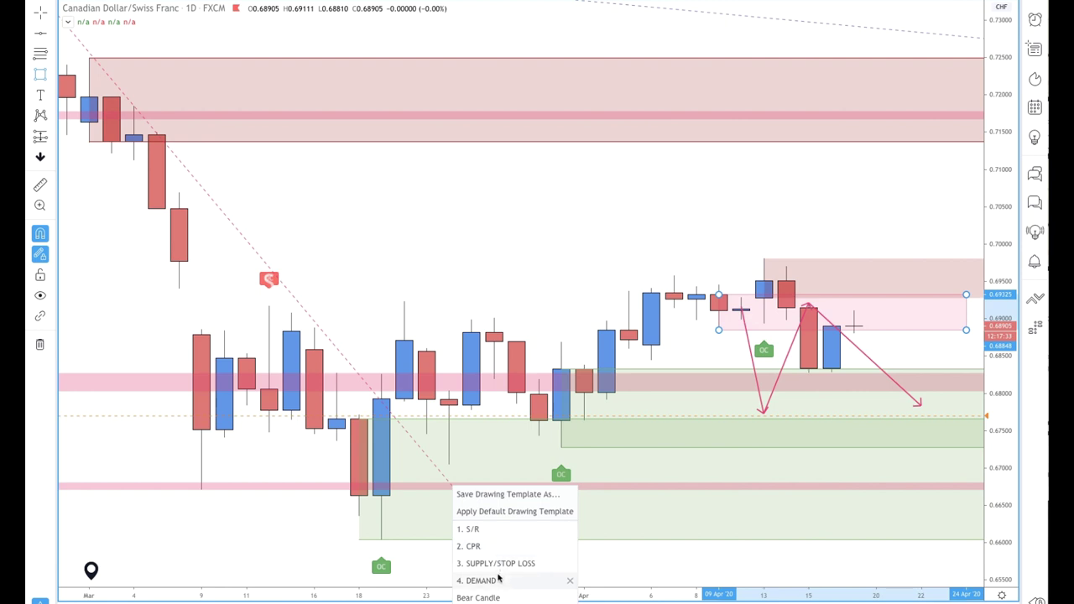
click(500, 579)
click(629, 330)
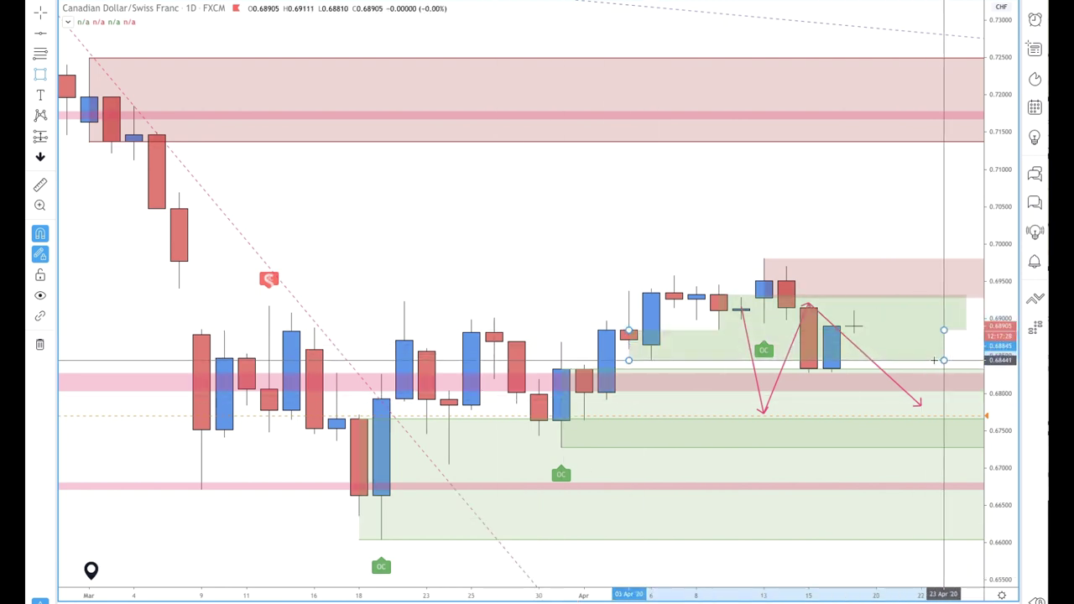
click(943, 360)
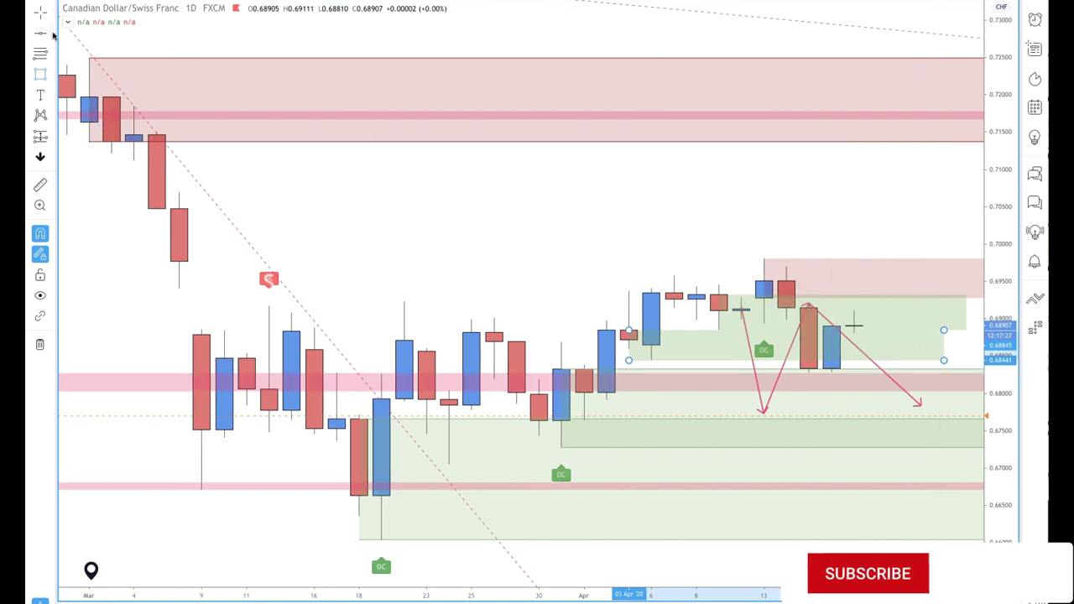
Draw zigzag arrows along the daily swings from the 31 March low through the 3 April high and 6 April low to the 13 April high.
click(51, 32)
click(117, 126)
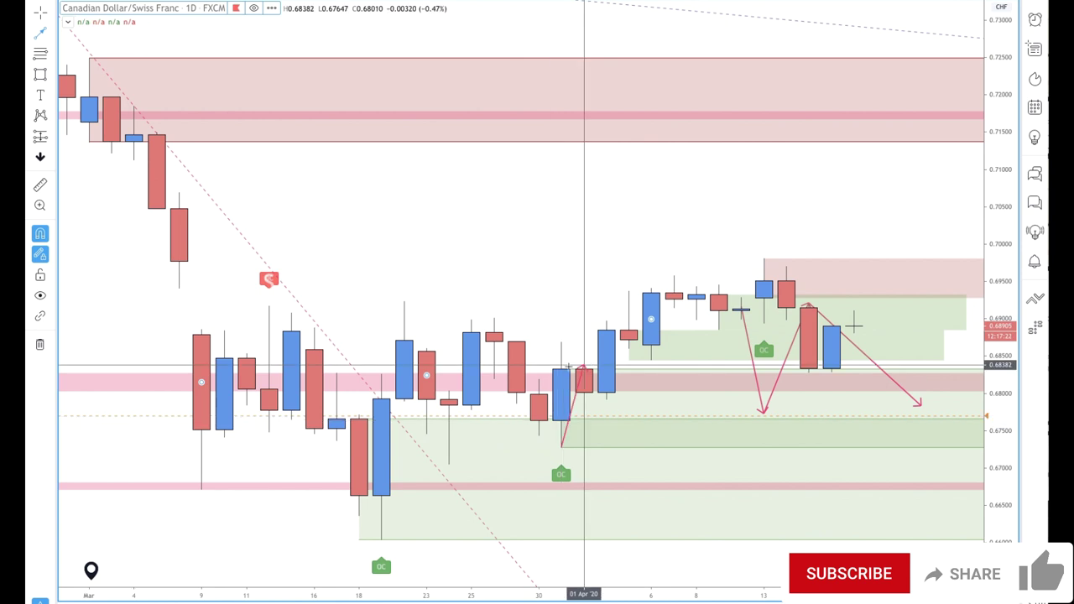
click(562, 344)
click(585, 417)
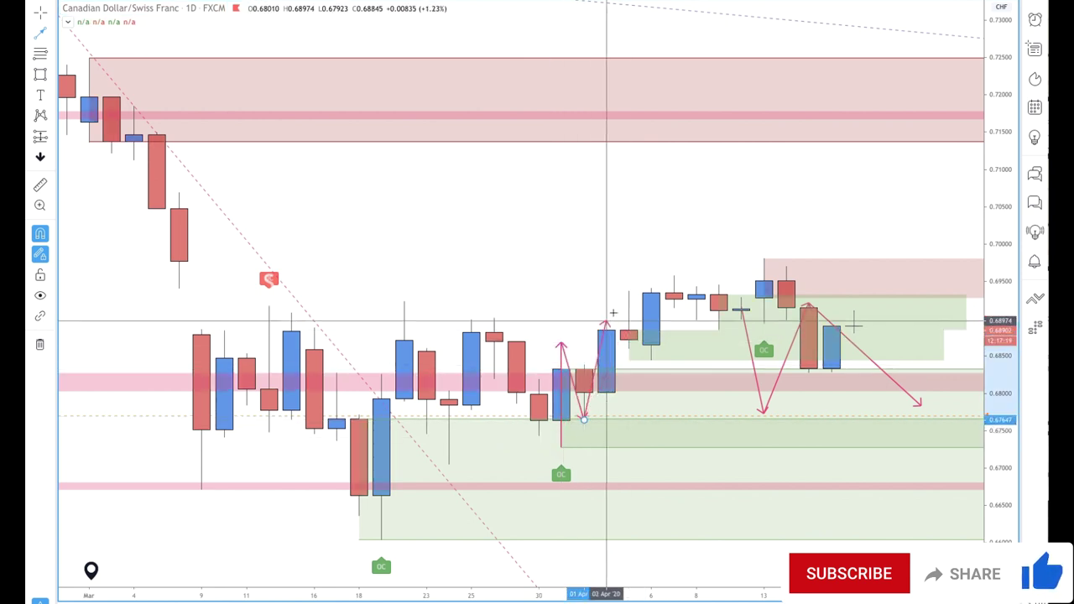
click(628, 292)
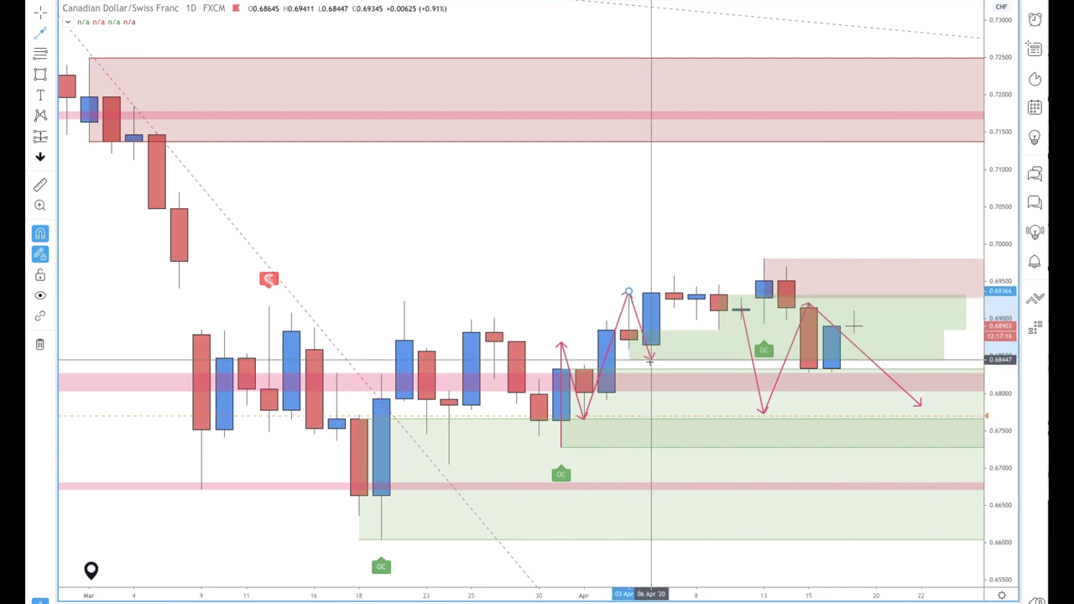
click(650, 359)
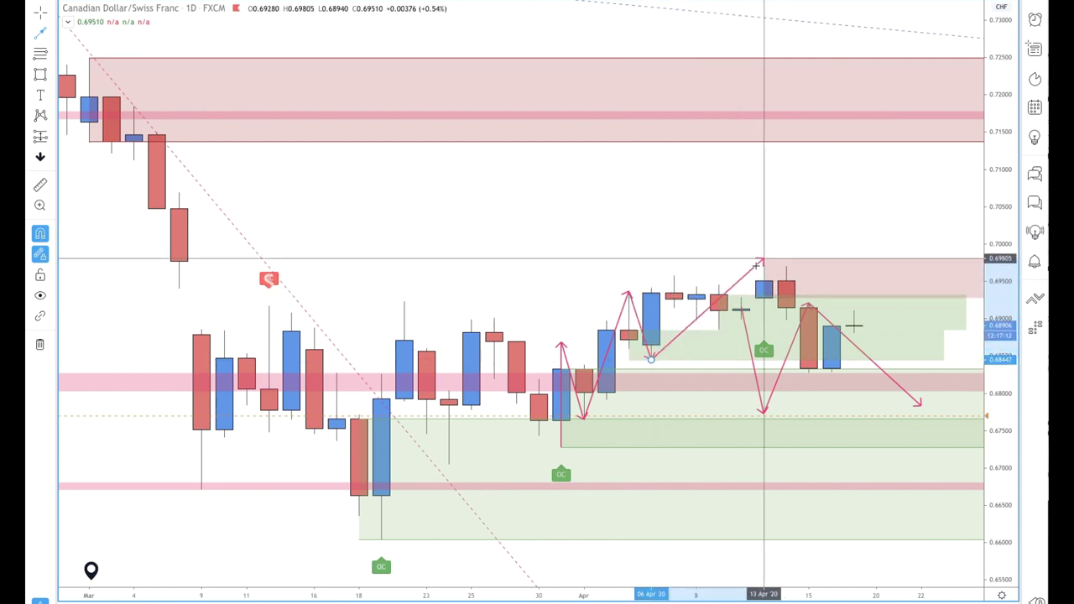
click(763, 258)
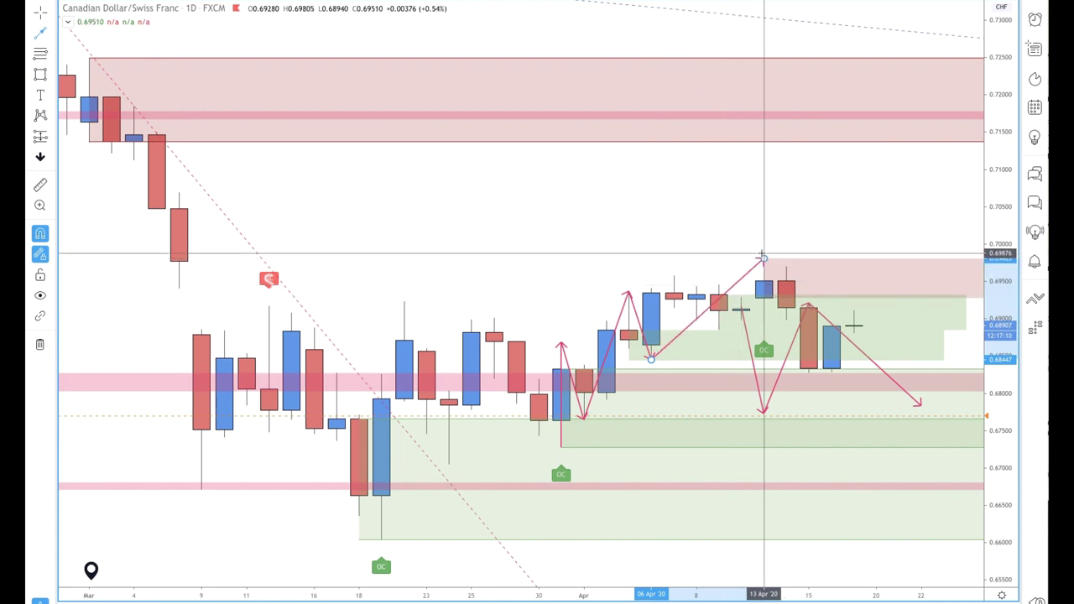
Add arrows from the 6 April low to the 7 April high, the 9 April low and the 13 April high.
click(650, 360)
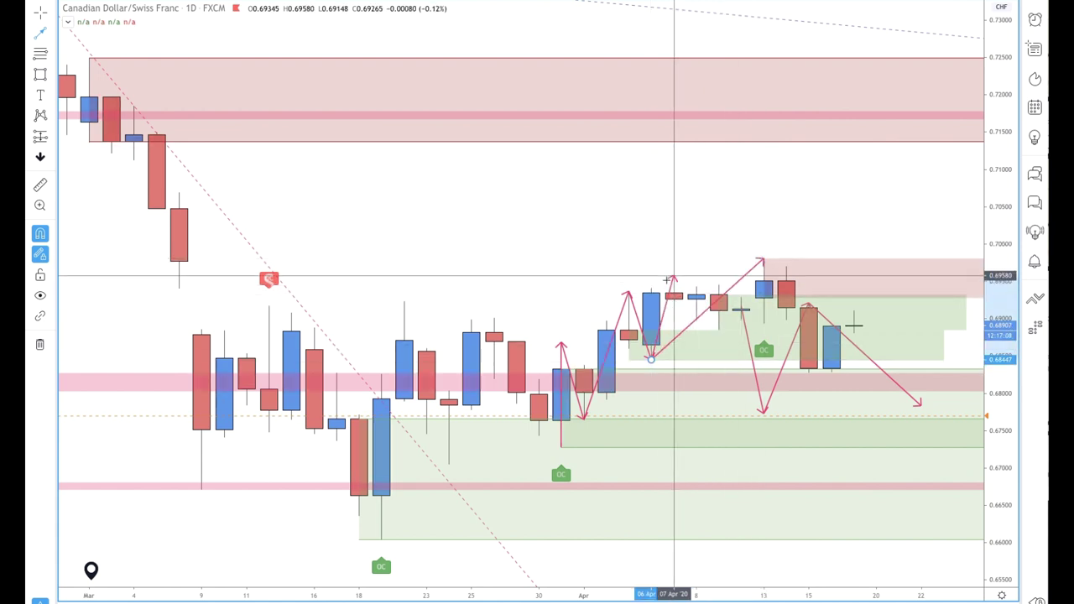
click(672, 275)
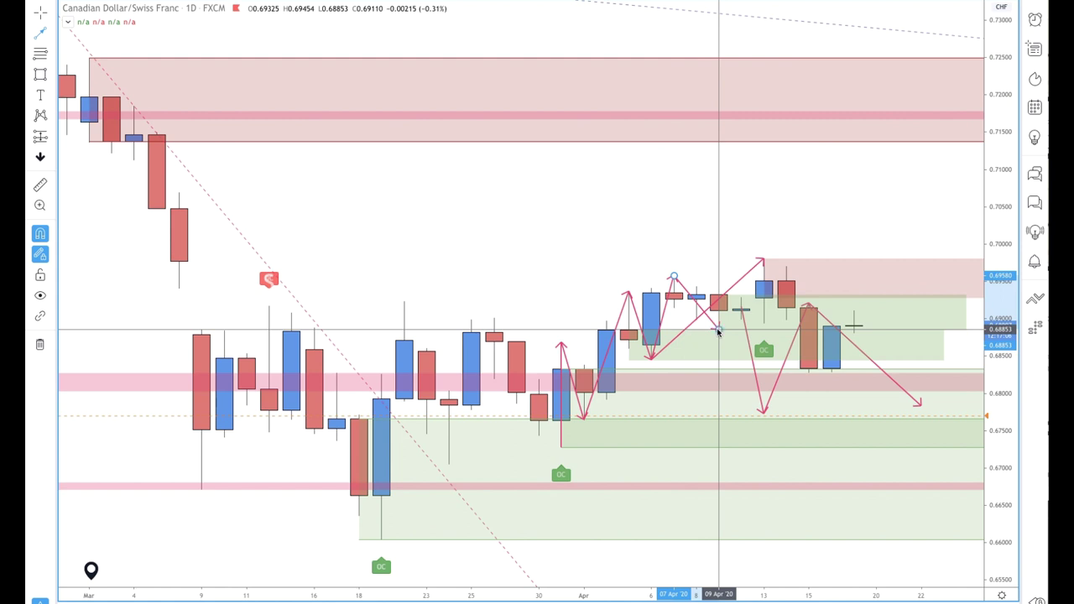
click(718, 330)
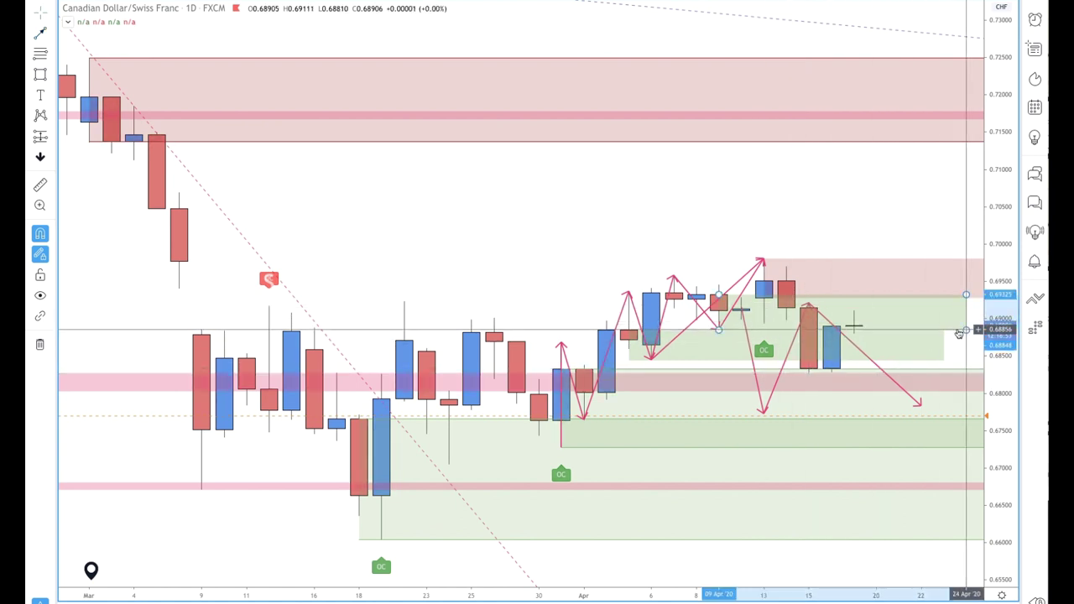
Delete the two demand rectangles drawn beside the April candles.
drag(959, 334, 943, 331)
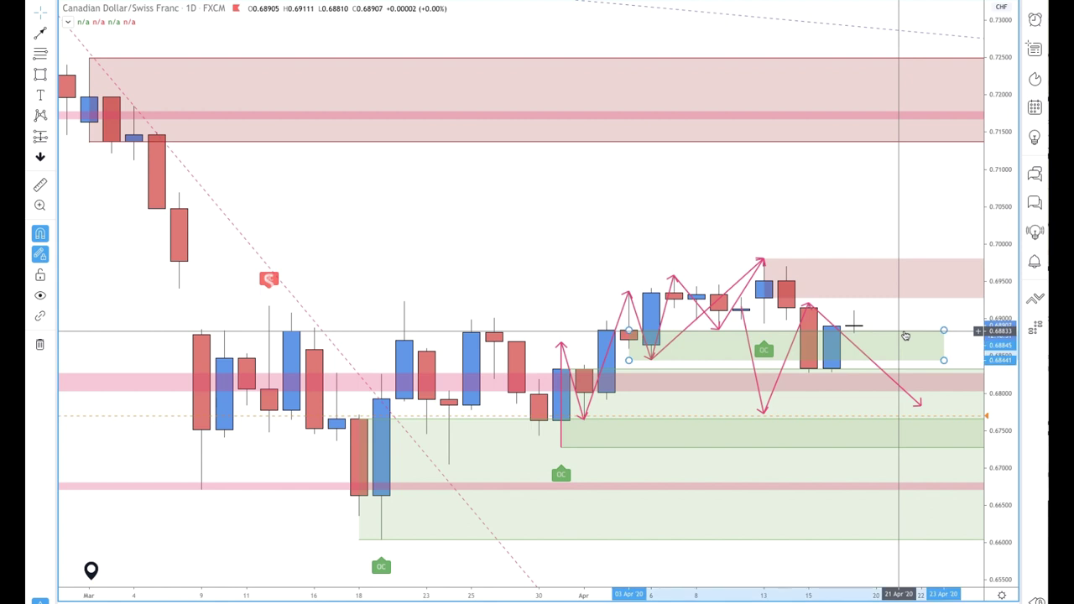
key(Delete)
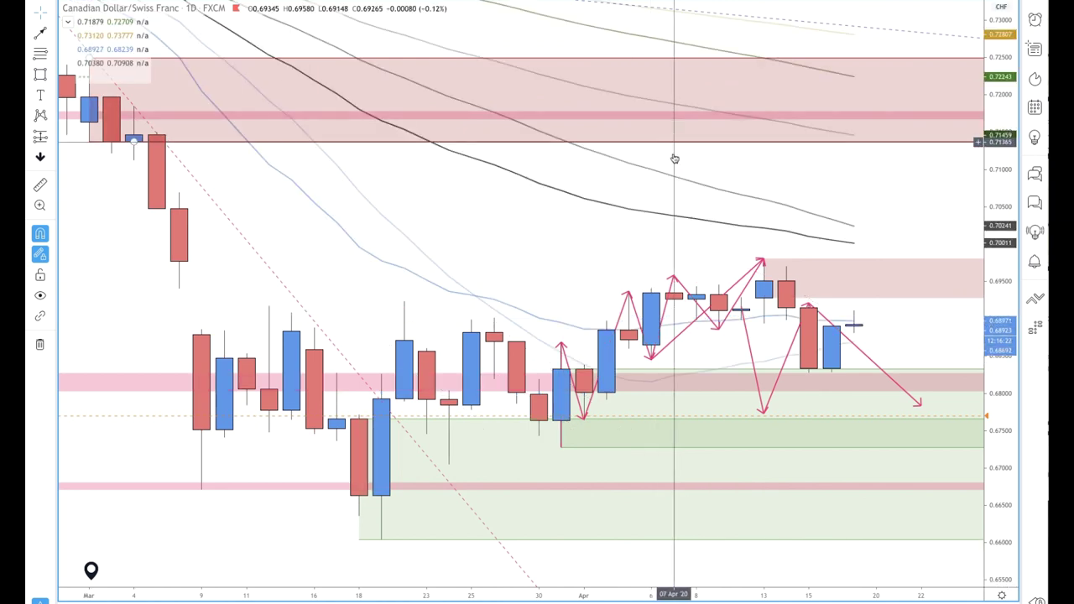
Start a bar replay on the maximized 15-minute chart from 13 April 22:45.
scroll(763, 307, down, 3)
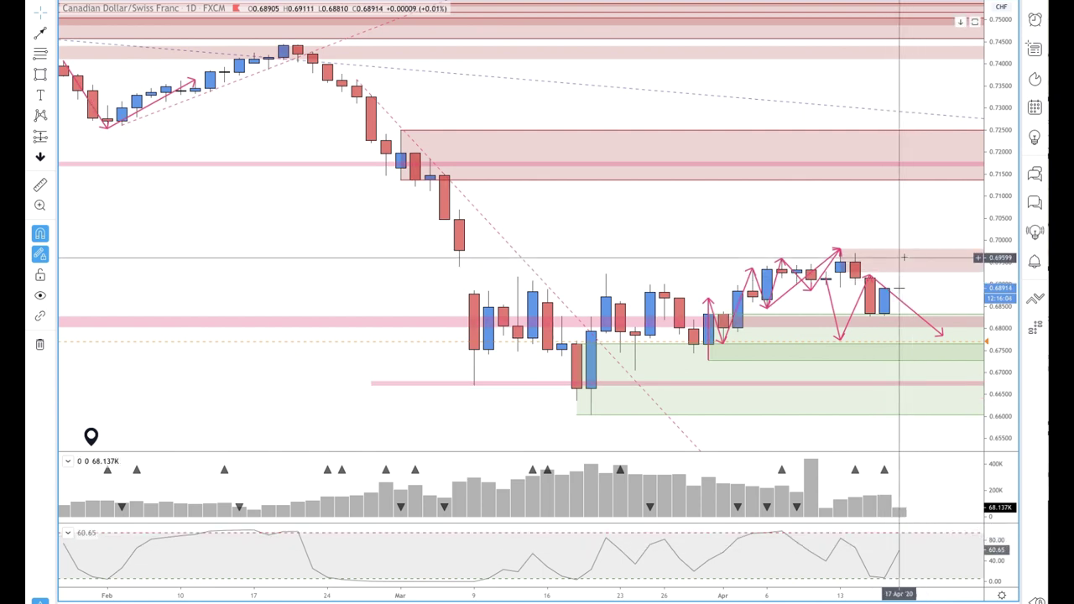
scroll(874, 237, up, 3)
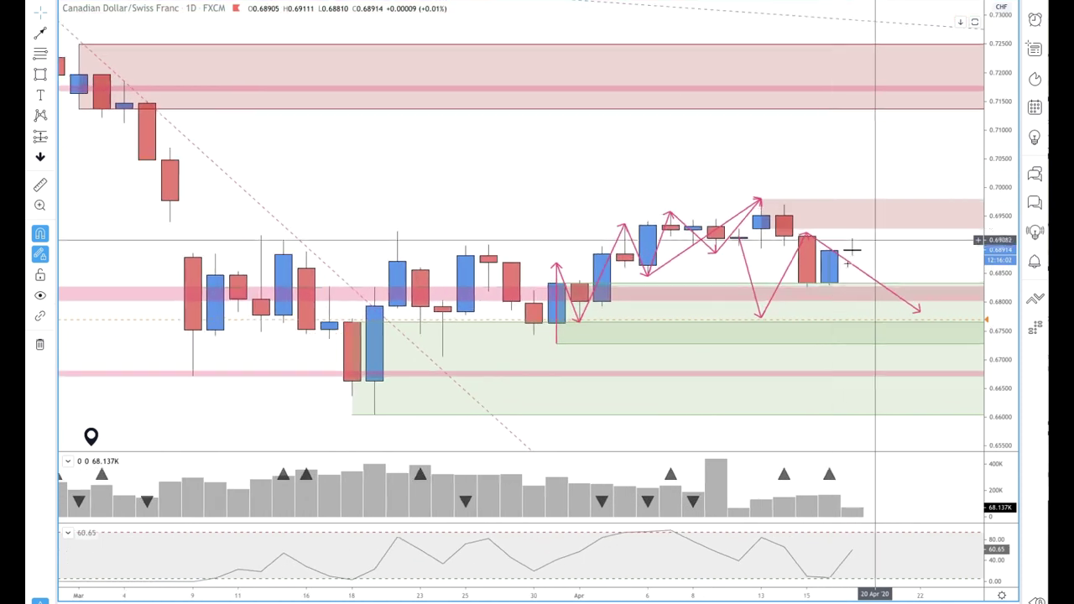
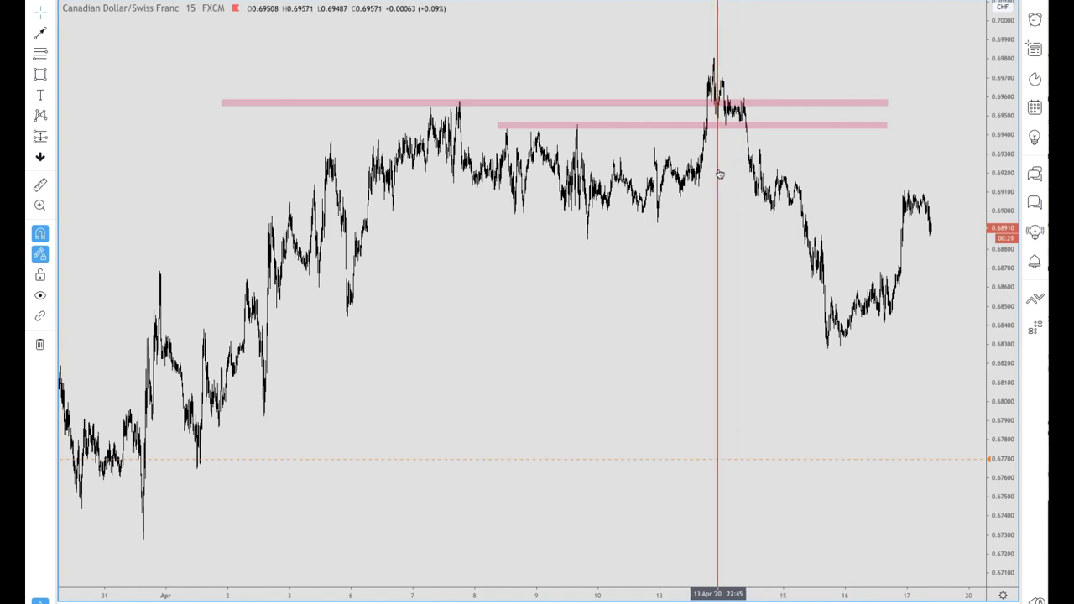
click(717, 174)
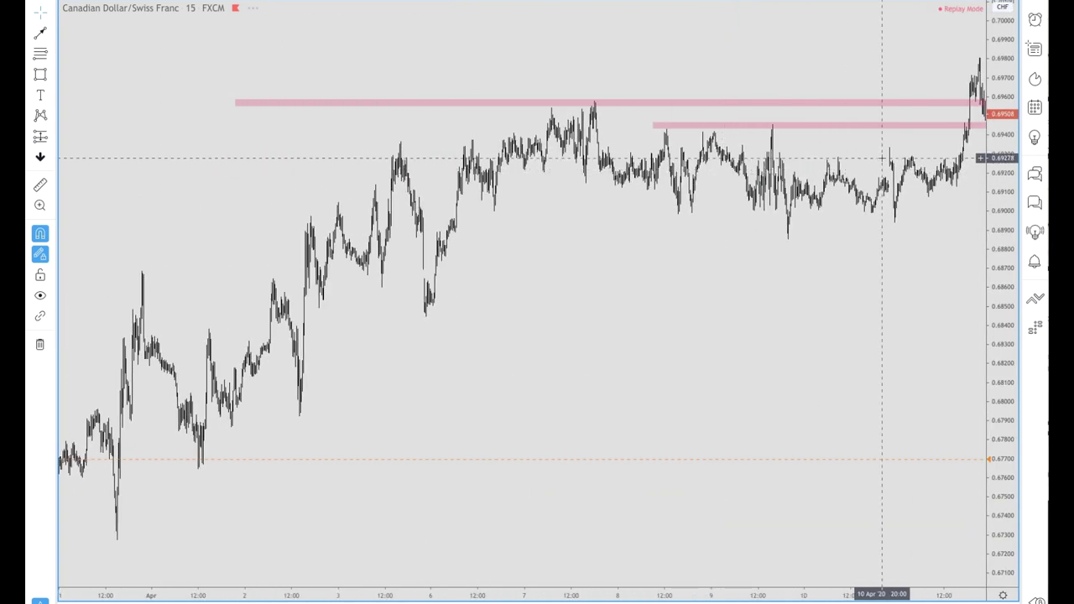
Delete the lower pink zone at about 0.6945 on the 15-minute chart.
right_click(878, 156)
click(850, 130)
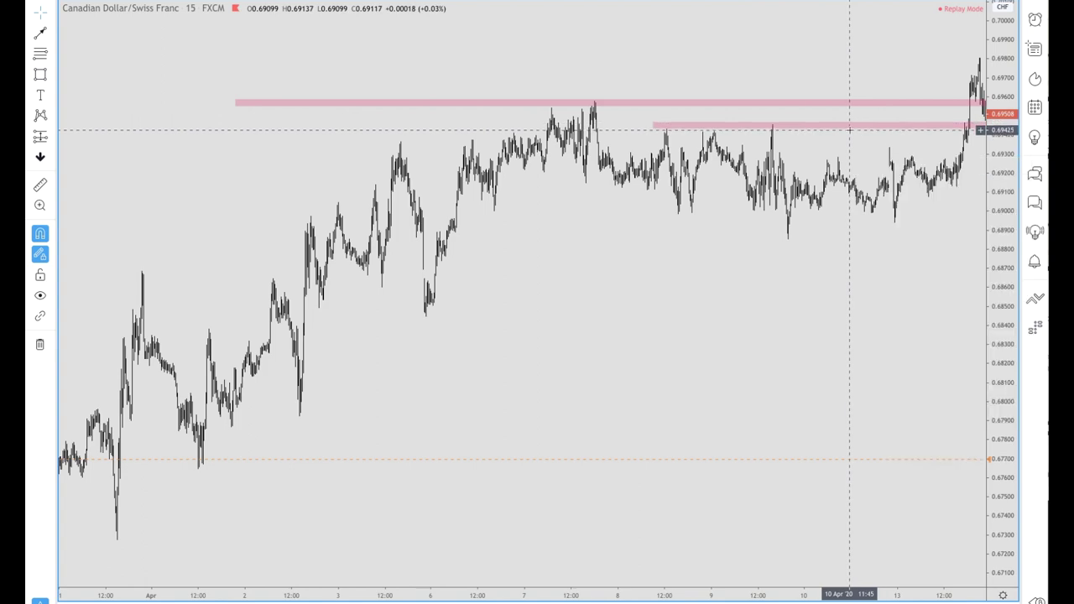
click(850, 130)
key(Delete)
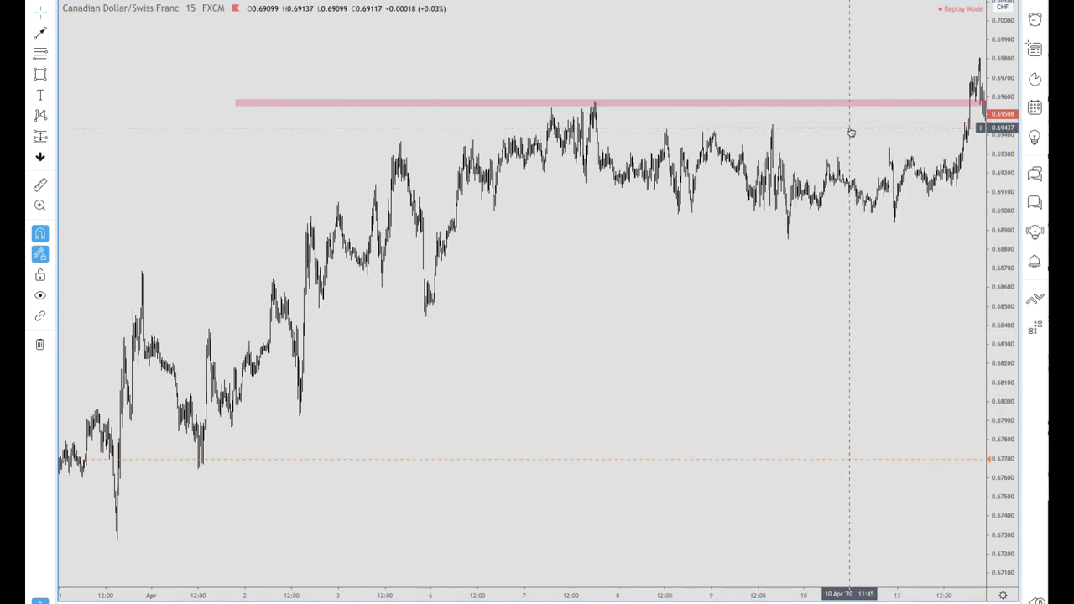
Draw a C-shaped Brush stroke just after the latest candles, between about 0.6975 and 0.6967.
scroll(850, 132, up, 5)
scroll(759, 130, right, 10)
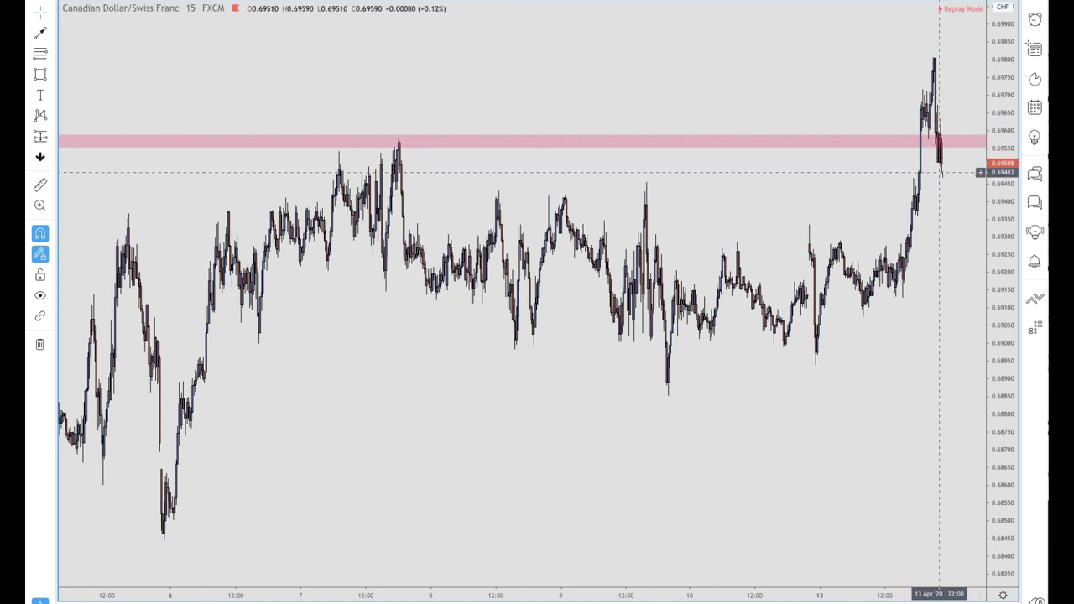
scroll(888, 157, down, 1)
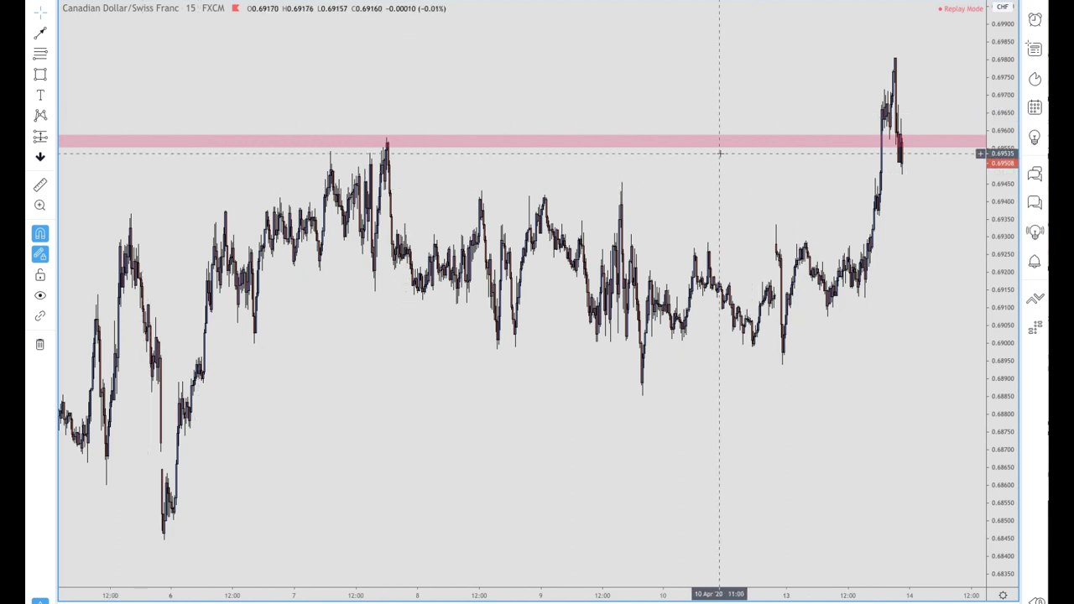
click(51, 75)
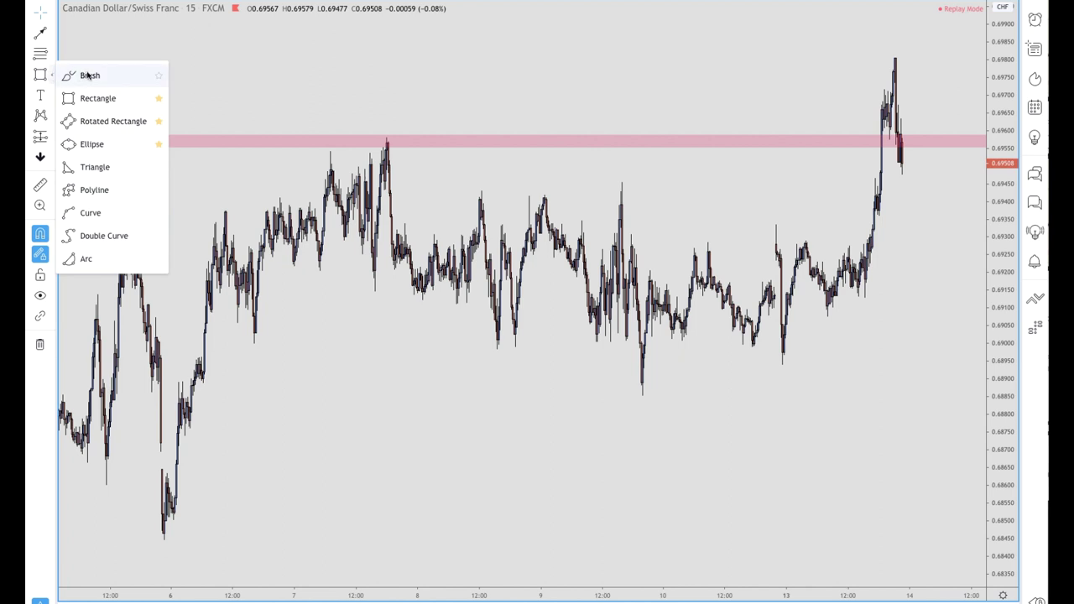
click(88, 75)
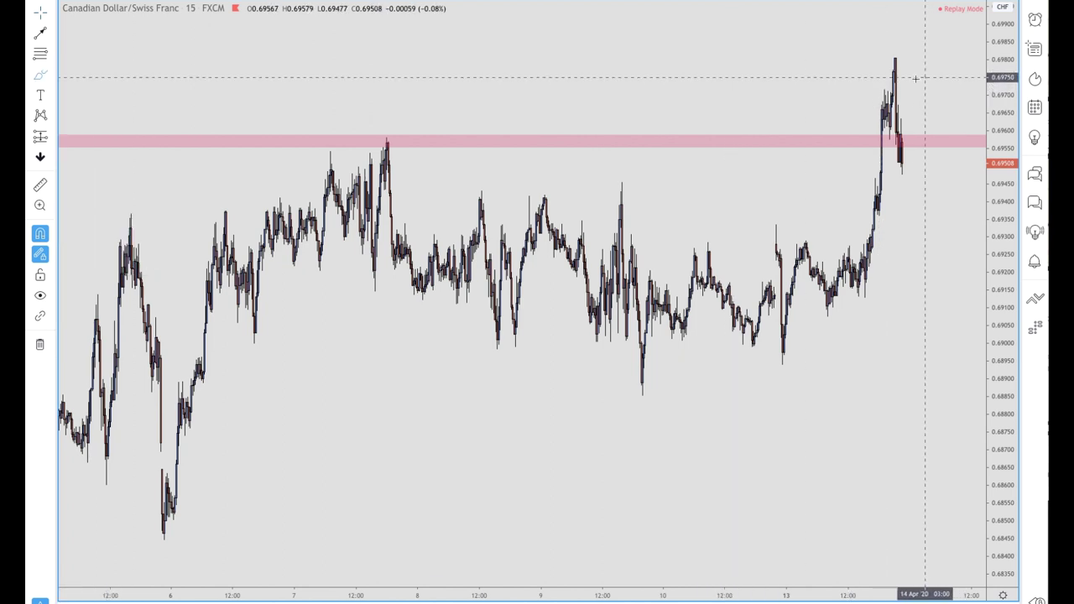
drag(921, 78, 925, 107)
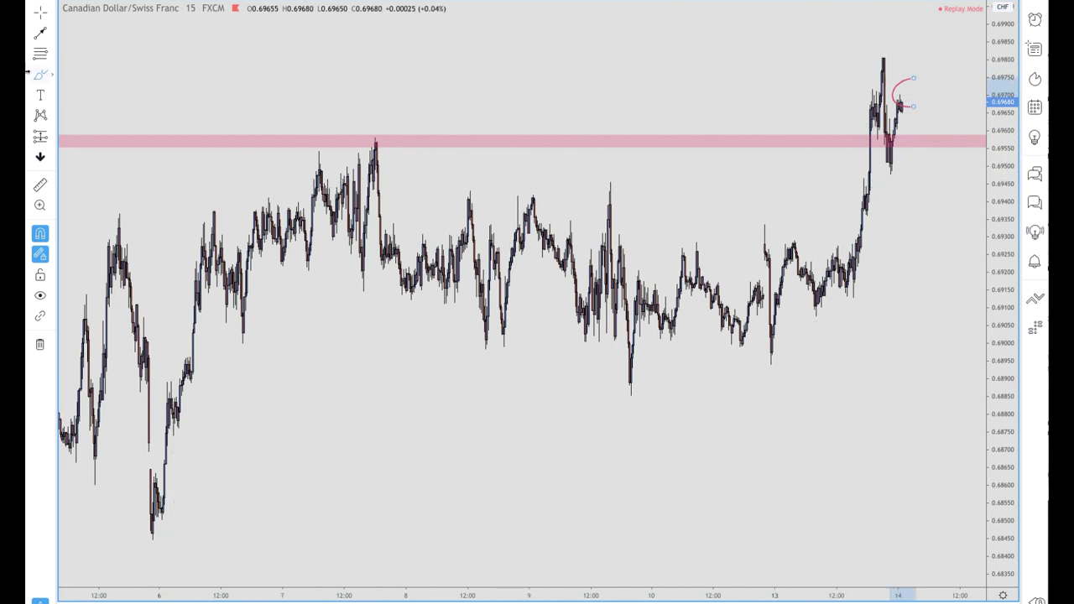
Draw a rectangle zone from 8 April 06:30 to 14 April 14:45 between 0.69480 and 0.69453, using the 1. S/R template.
click(51, 77)
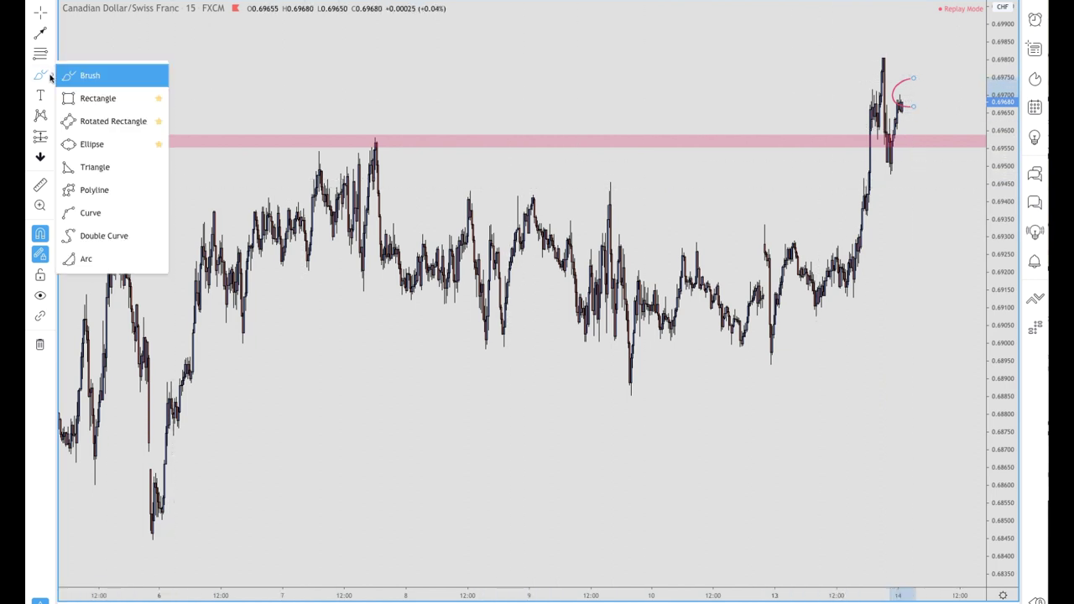
click(98, 98)
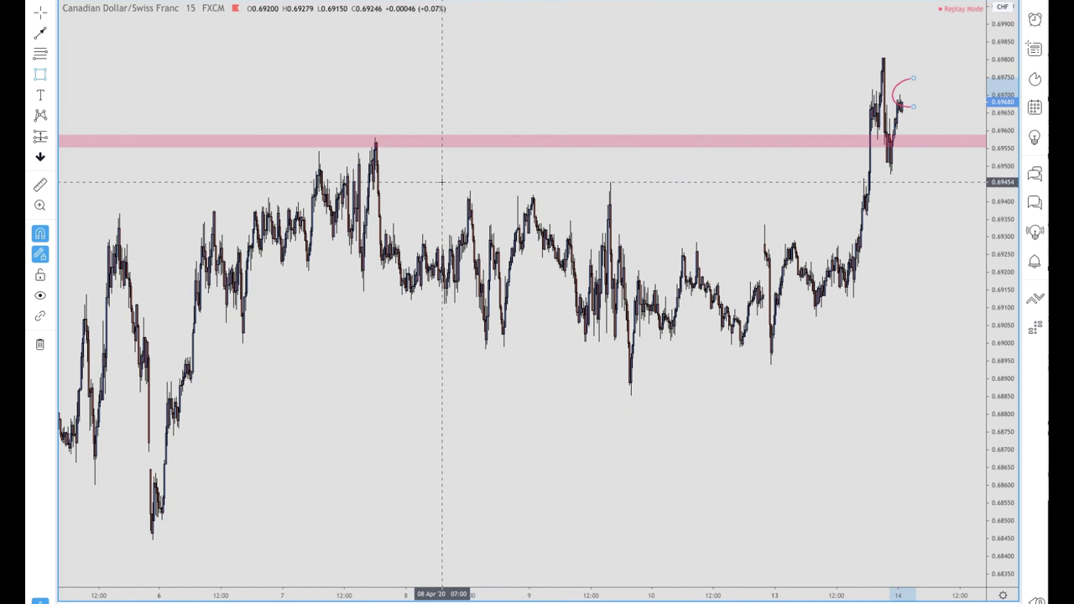
drag(438, 182, 965, 175)
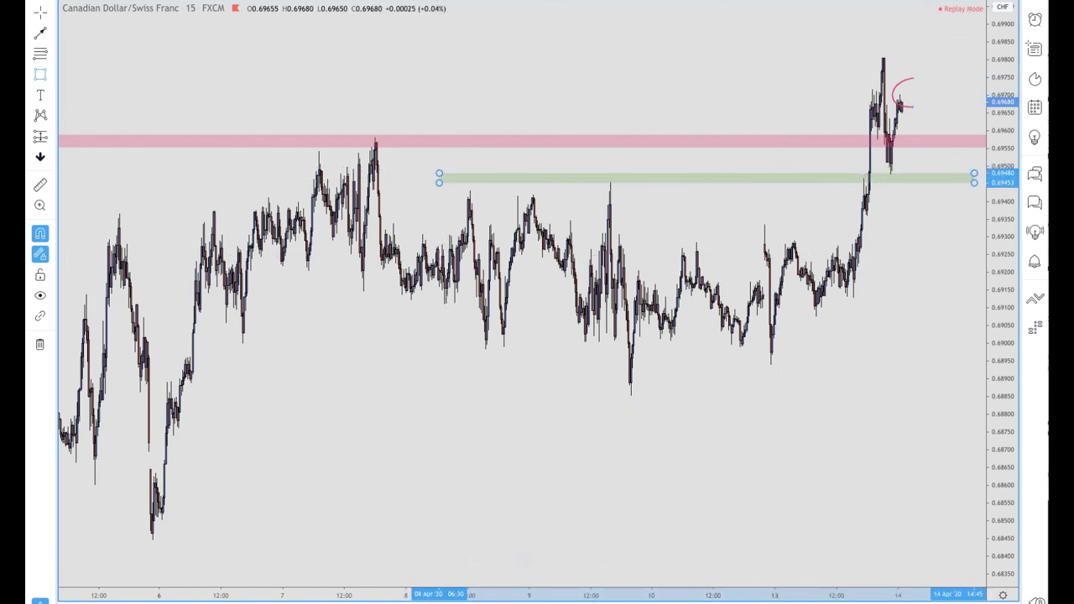
click(482, 596)
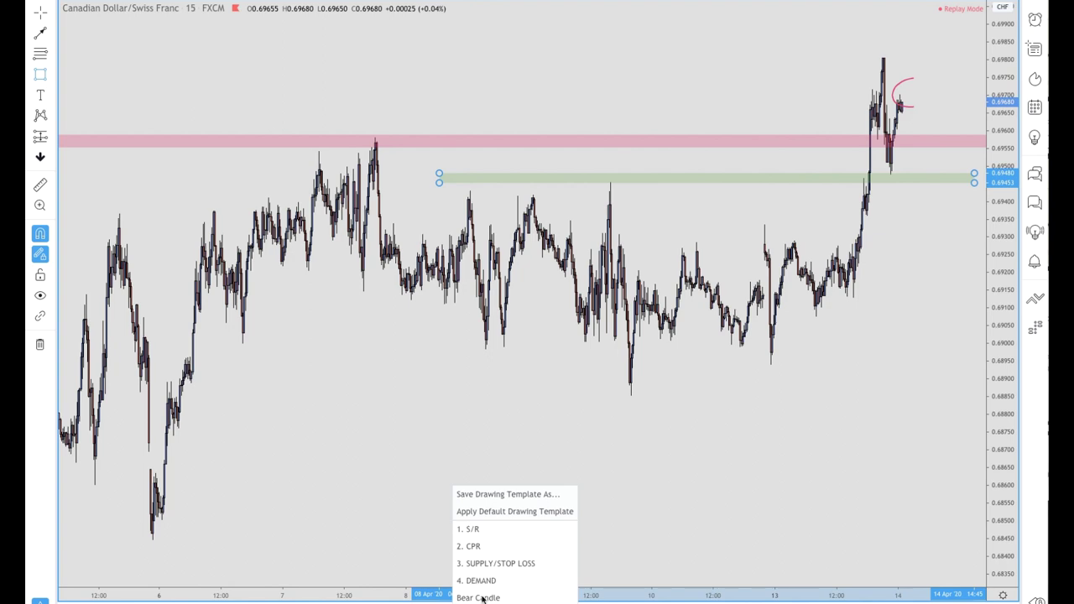
click(489, 530)
Draw a Fib Retracement from the 13 April 15:15 low at 0.69129 to the high at 0.69805, using the 5. FIB RETRACEMENT template.
scroll(479, 434, up, 3)
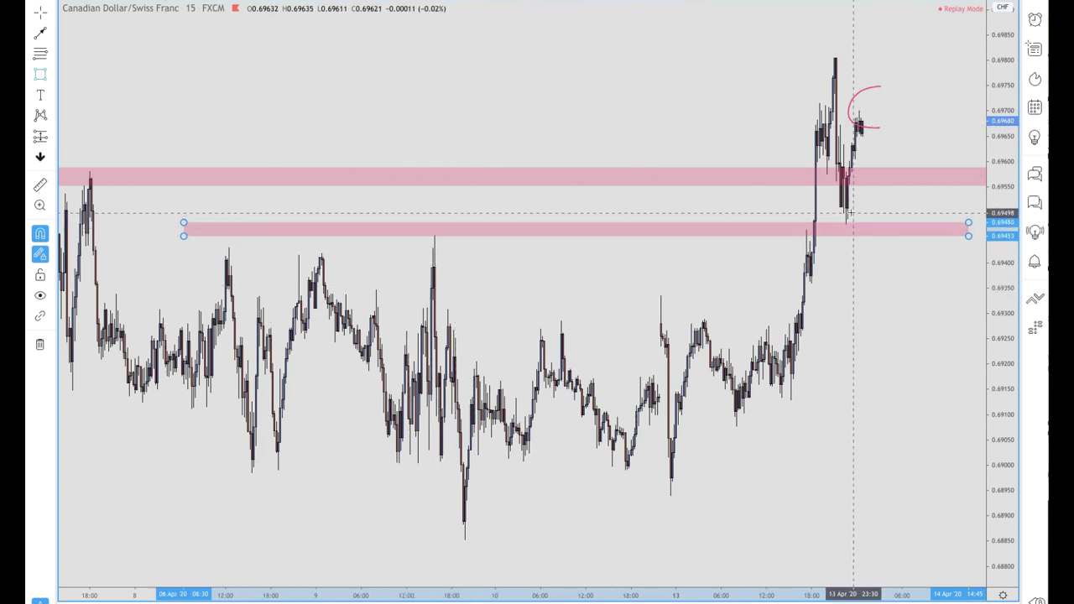
scroll(855, 211, up, 4)
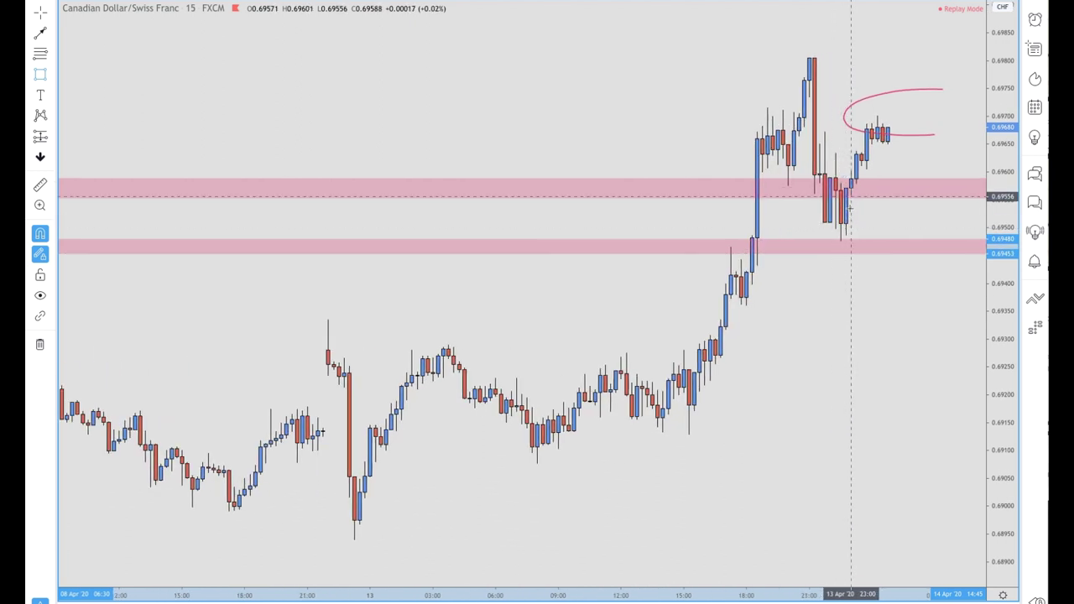
scroll(853, 231, down, 5)
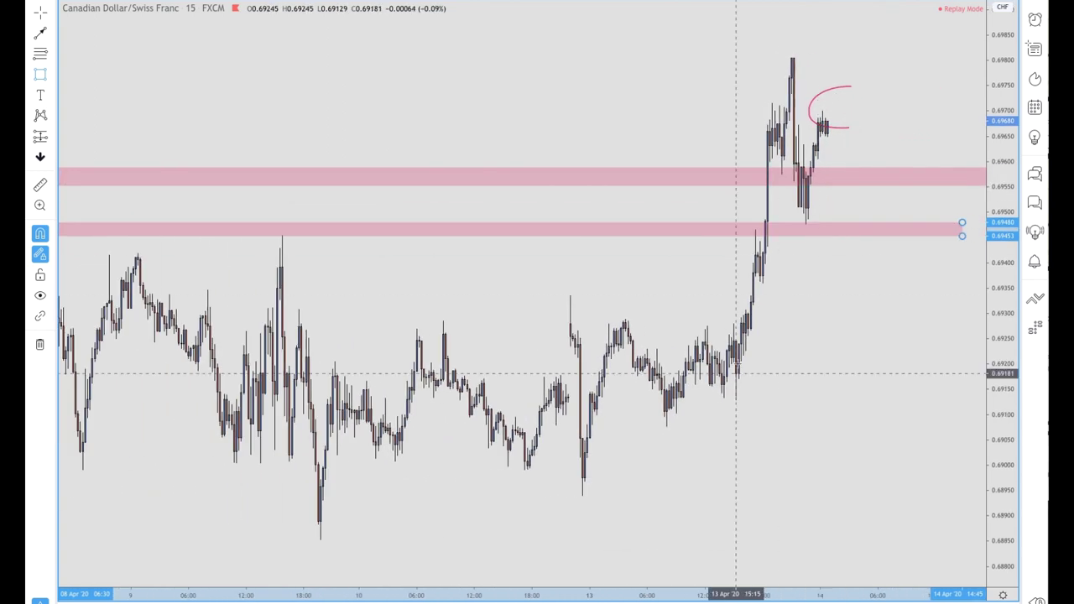
scroll(736, 373, down, 4)
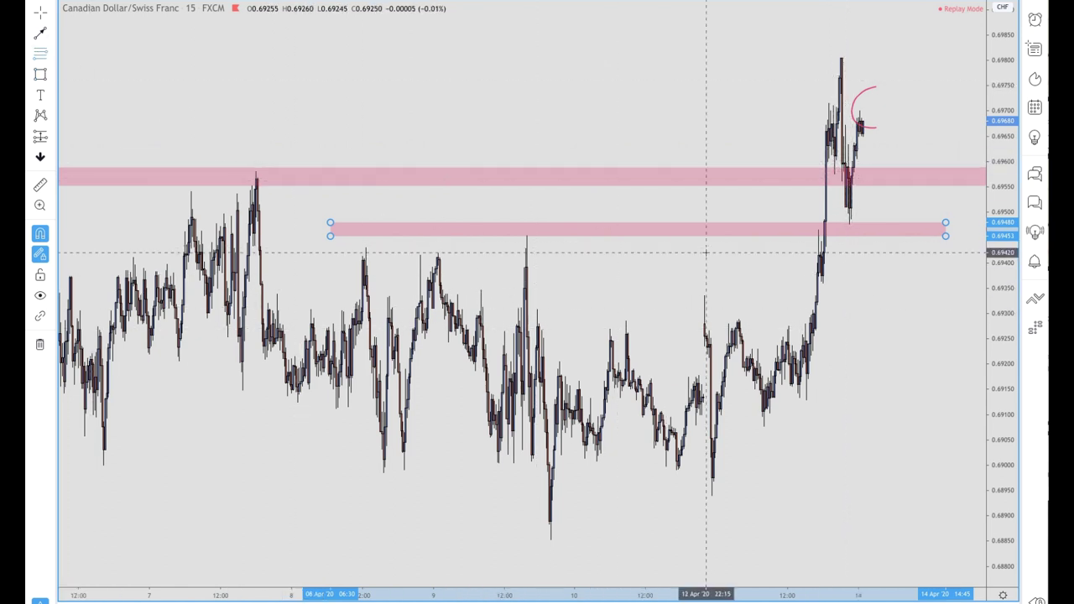
mouse_move(805, 400)
mouse_down()
mouse_move(848, 209)
mouse_move(842, 58)
mouse_up()
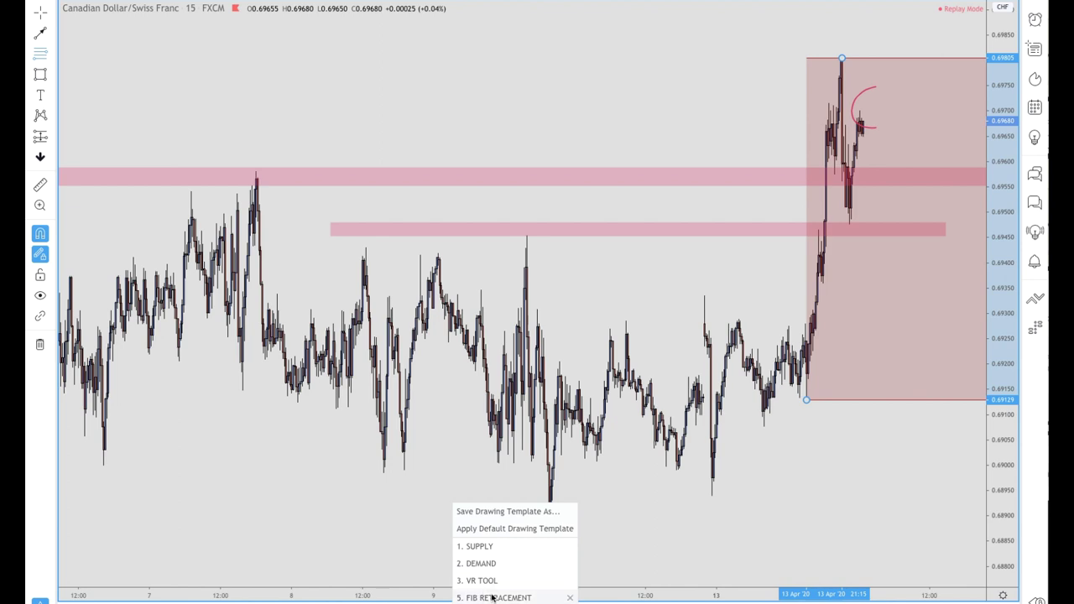
click(491, 596)
Delete the Fib Retracement spanning the 13 April rally.
scroll(731, 367, down, 3)
scroll(731, 367, up, 3)
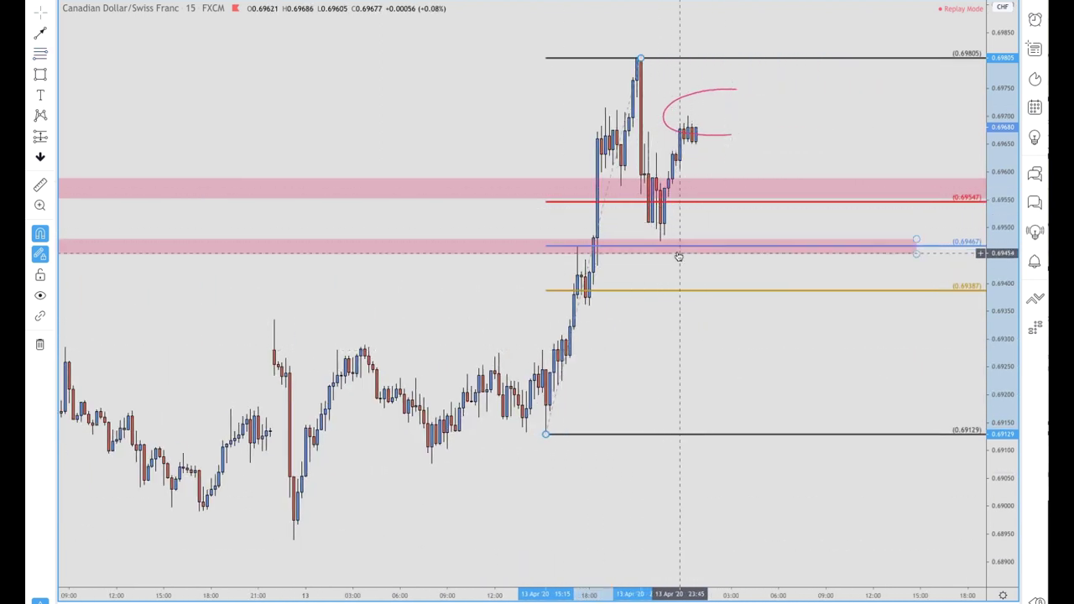
drag(672, 243, 666, 251)
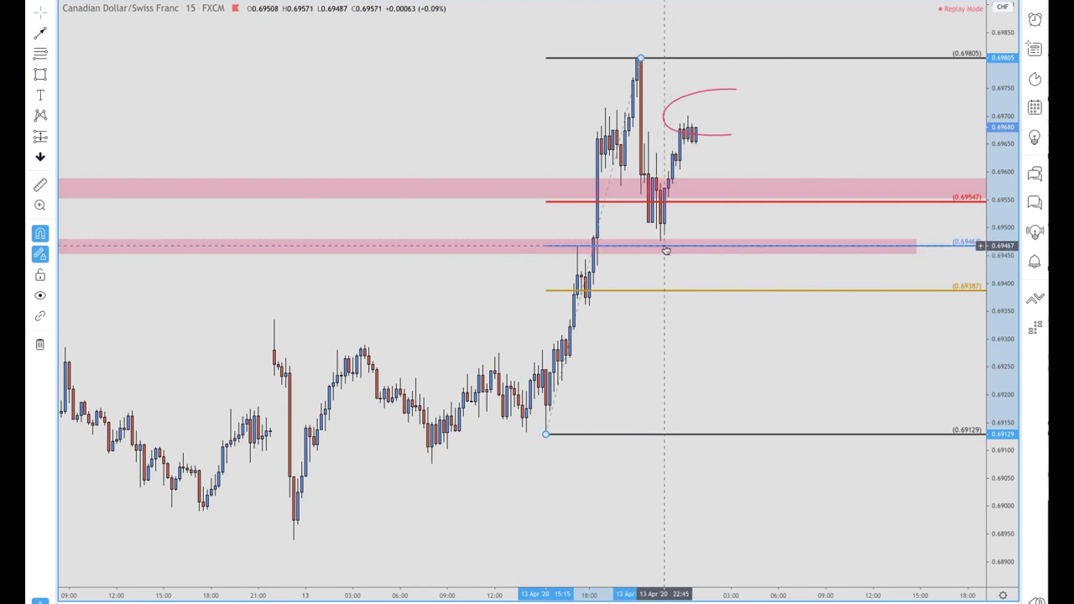
key(Delete)
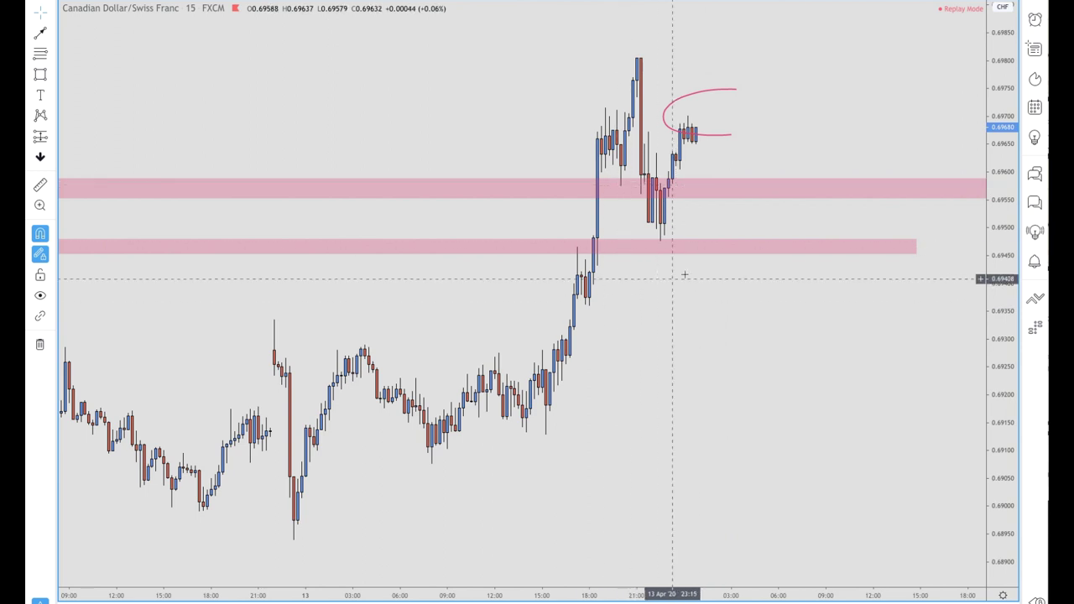
Draw a horizontal line at 0.69454 through the 9 April 15:45 high, along the lower pink zone's edge.
scroll(694, 258, down, 1)
scroll(694, 259, down, 2)
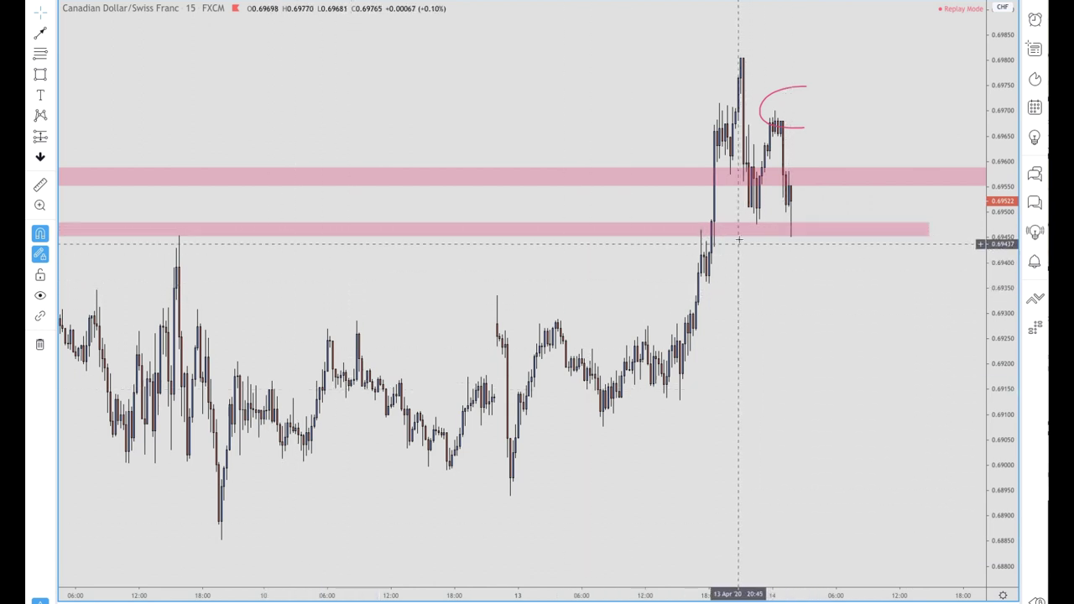
click(52, 34)
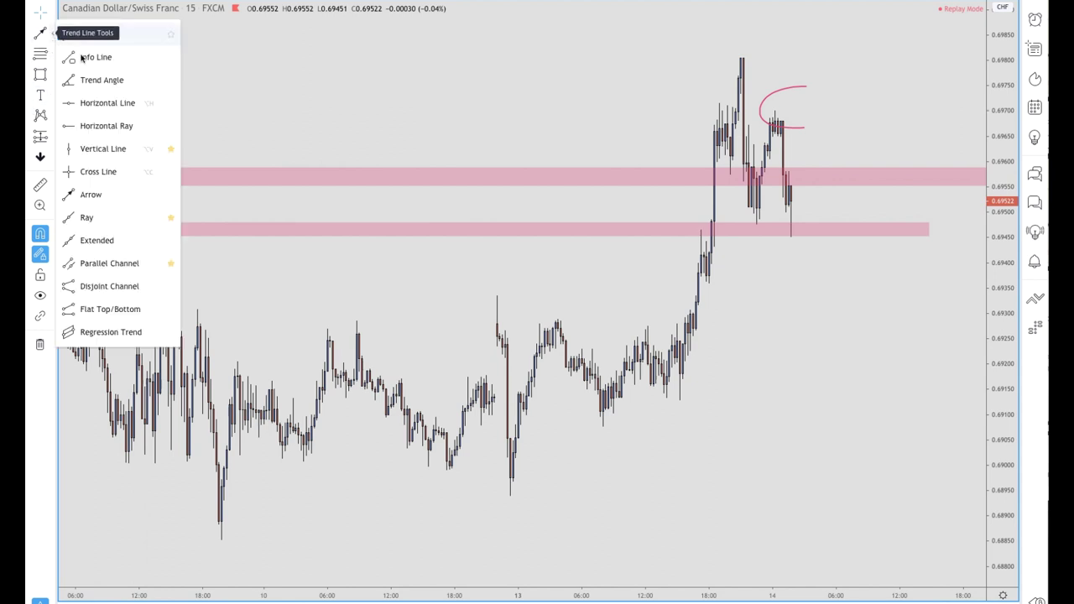
click(97, 102)
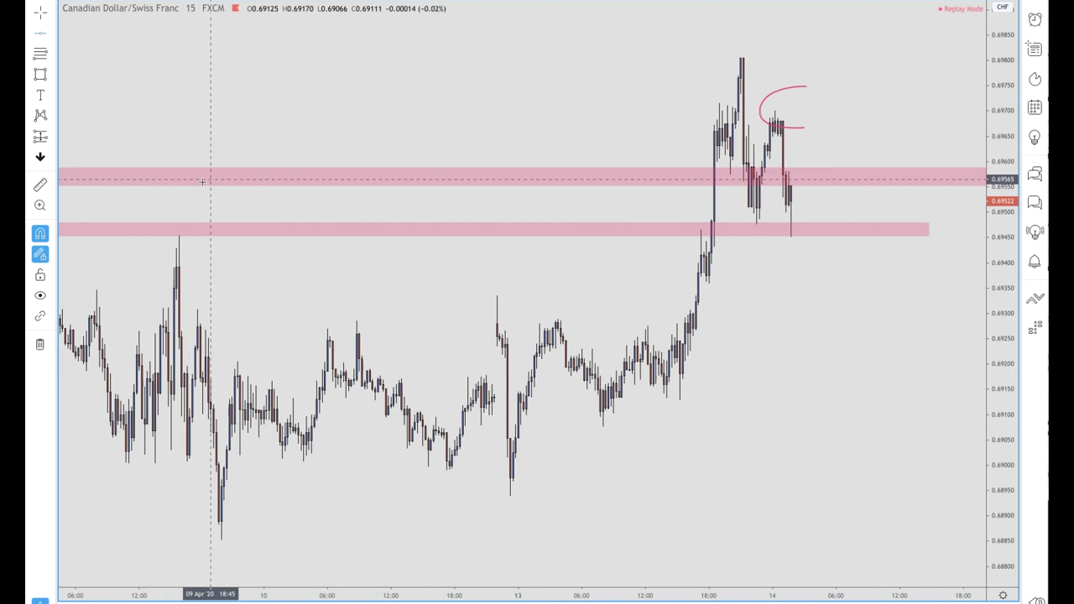
click(178, 234)
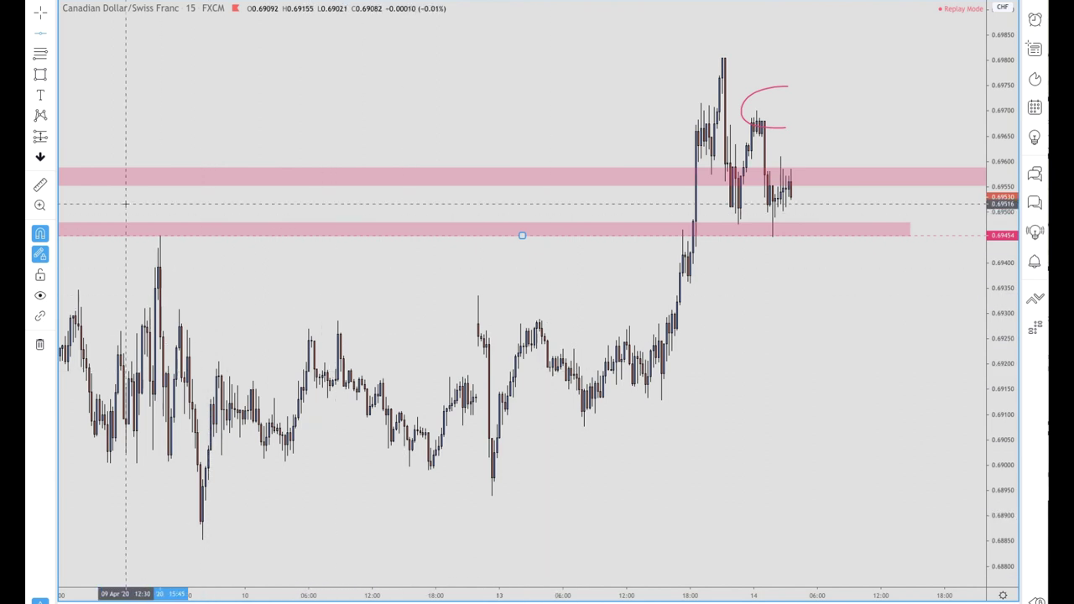
Draw two Fib Retracements up to the 0.69805 high, one from the 13 April low at 0.69129 and one from the 9 April low at 0.68853.
click(661, 401)
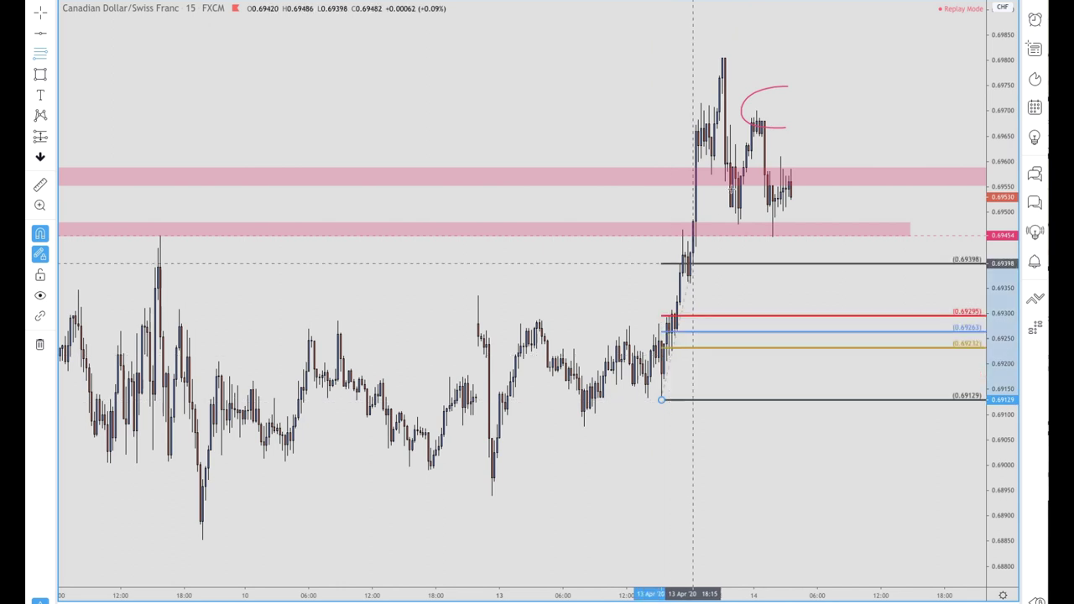
click(721, 57)
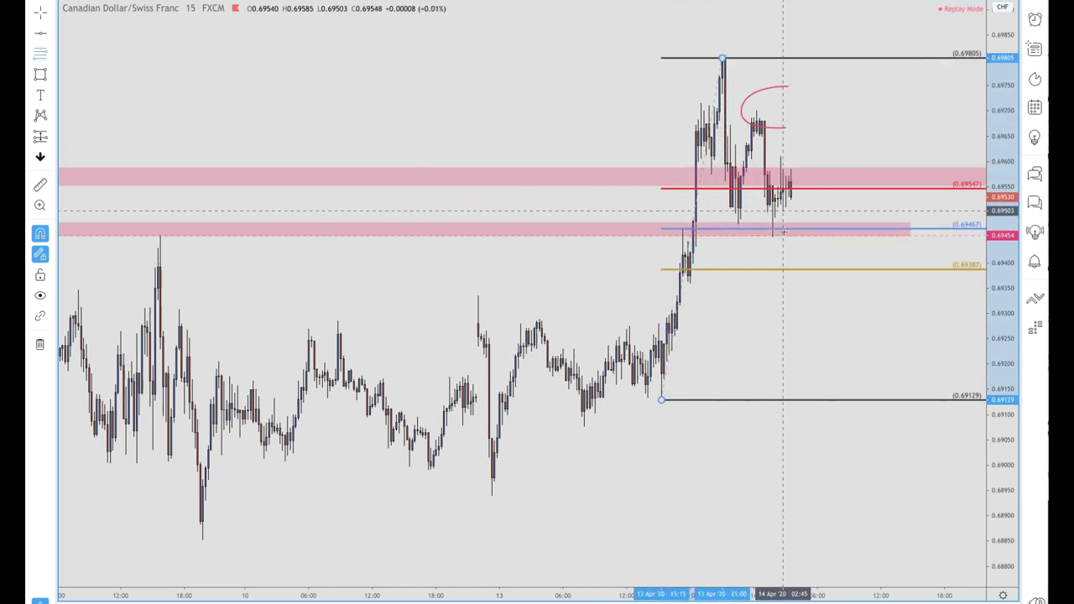
click(201, 525)
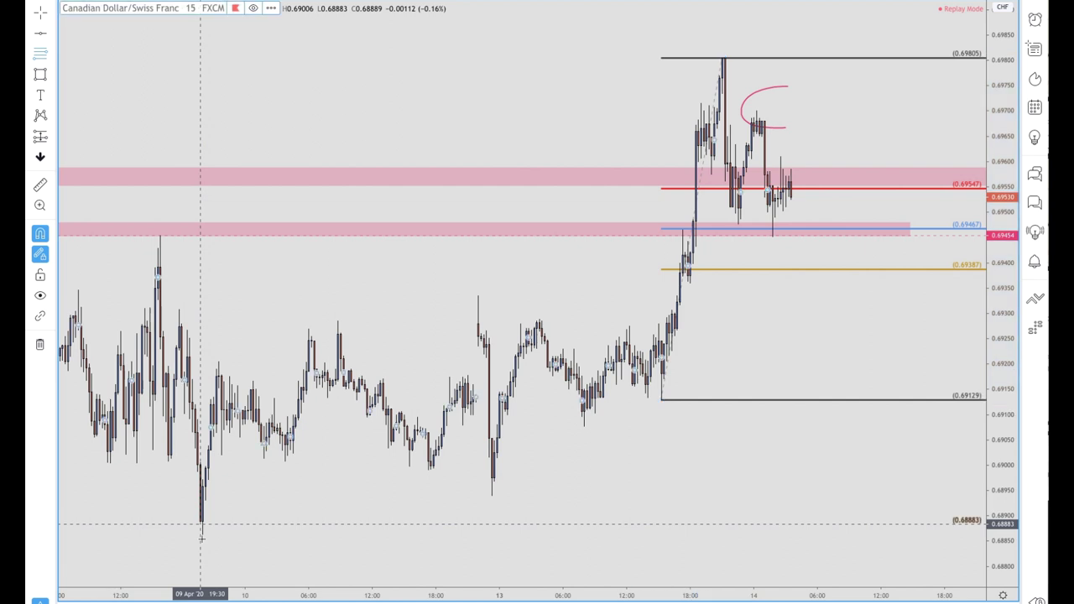
click(725, 60)
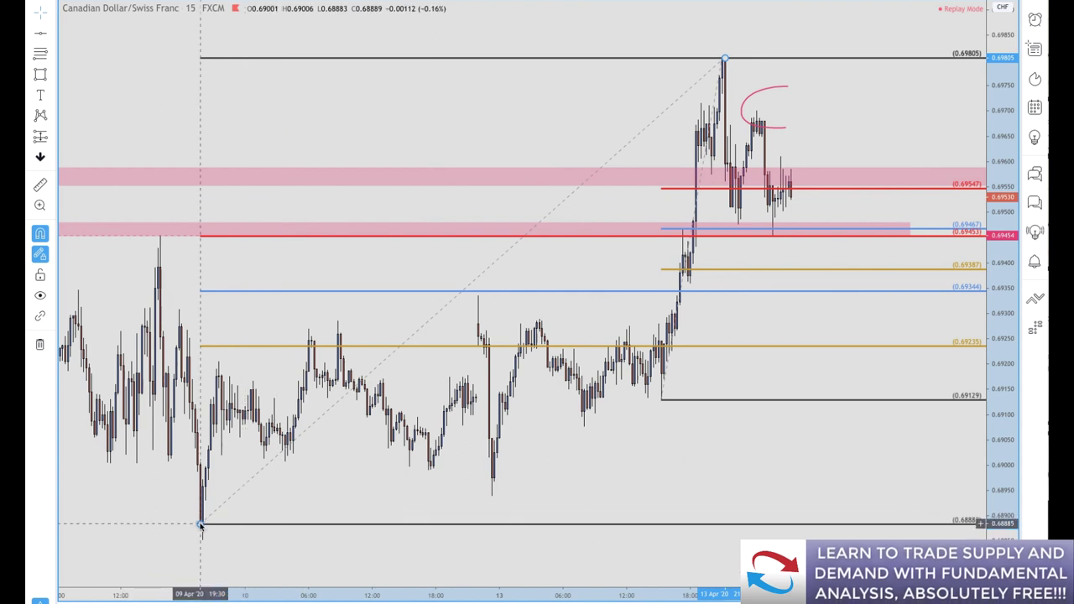
drag(200, 524, 202, 532)
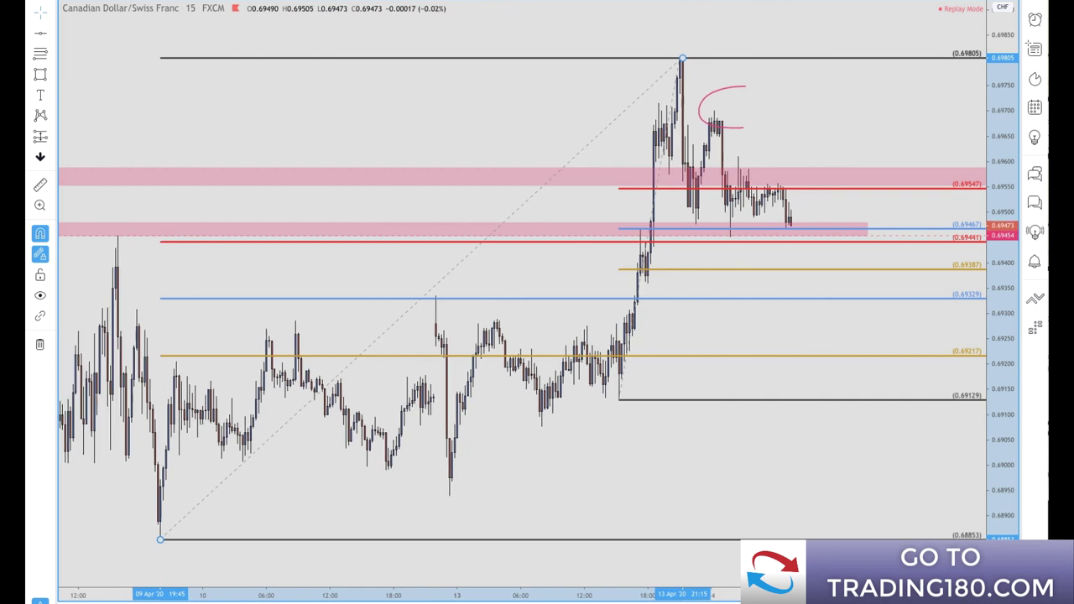
Write "SL" with the Brush just below the lower pink zone, under the 14 April 02:00 low.
click(50, 78)
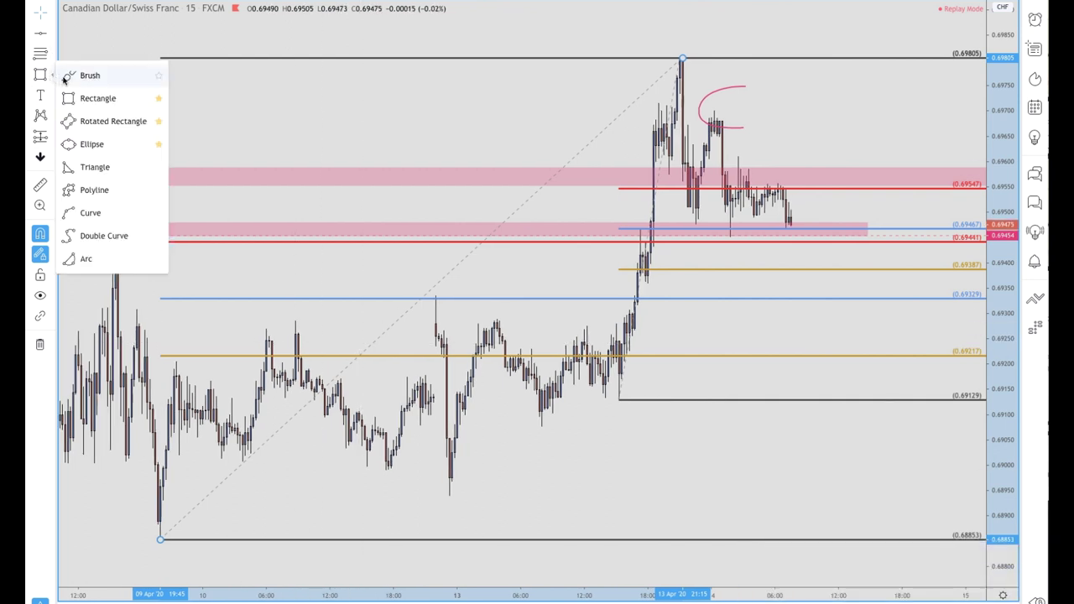
click(90, 76)
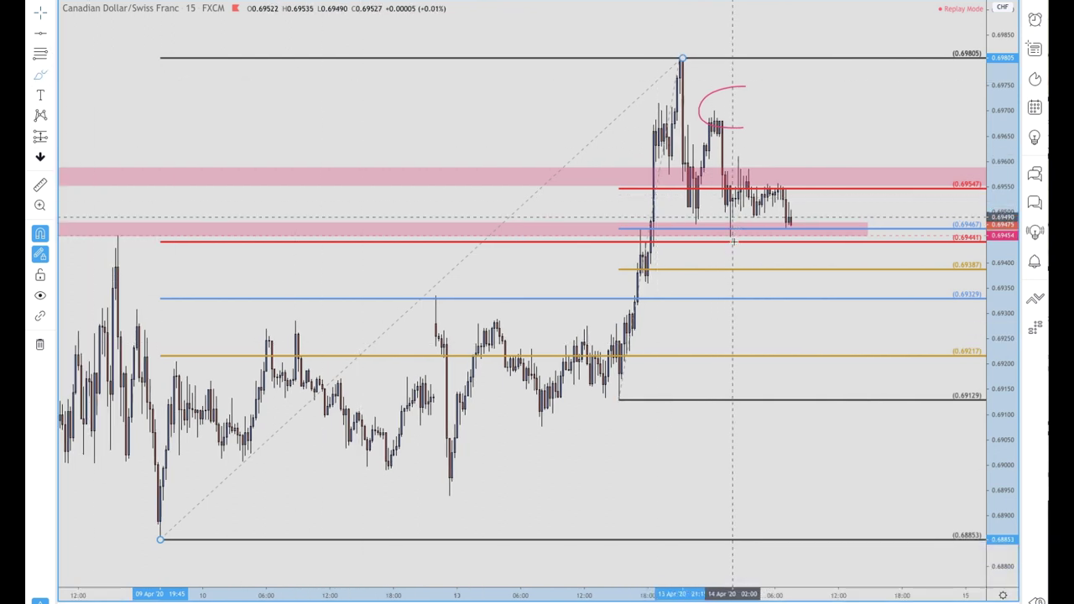
mouse_move(731, 223)
mouse_down()
mouse_move(717, 249)
mouse_move(731, 256)
mouse_move(712, 265)
mouse_up()
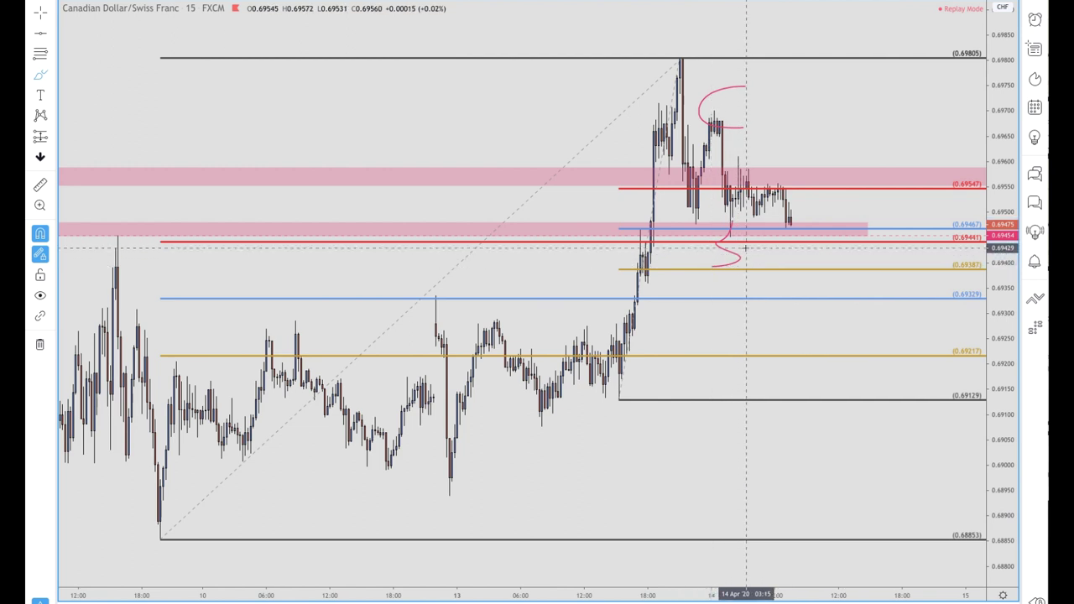
Circle with the Brush the 9 April high, the 13 April swing high and the 14 April low touching the lower pink zone.
scroll(663, 255, down, 3)
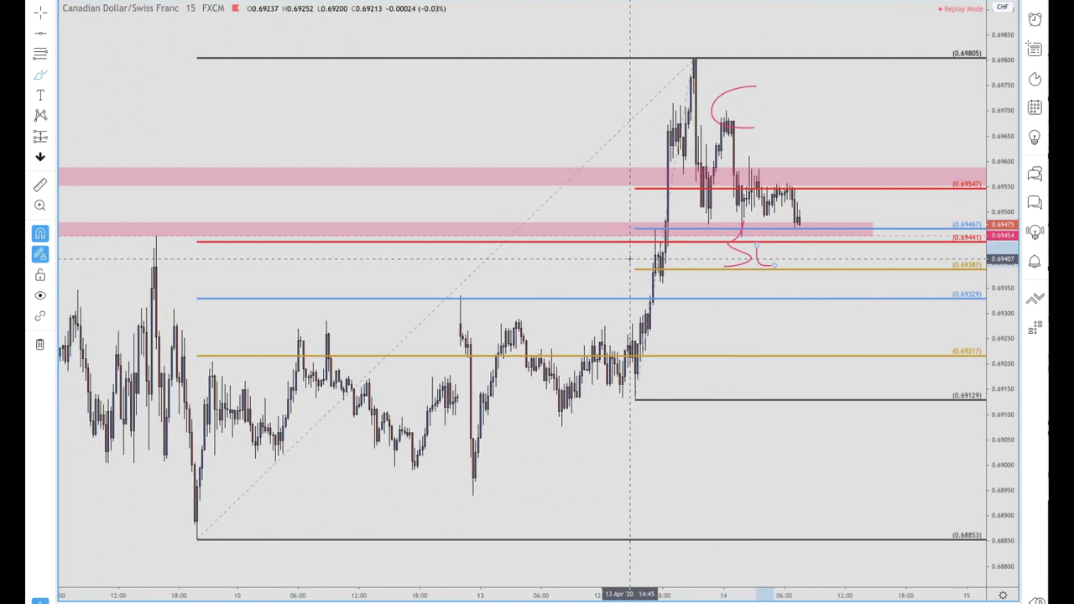
drag(225, 238, 243, 220)
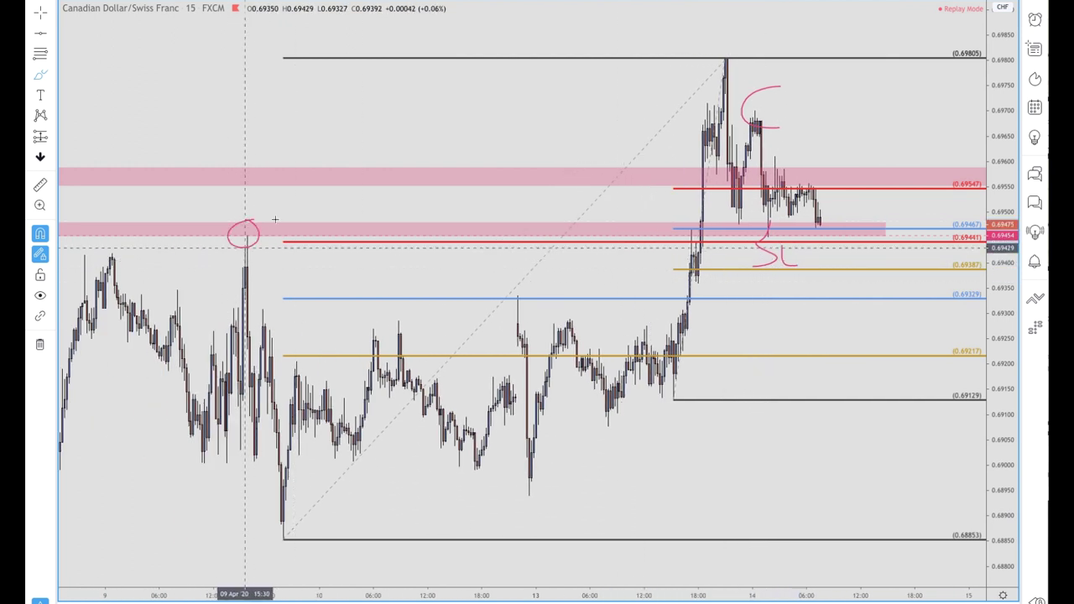
mouse_move(687, 225)
mouse_down()
mouse_move(709, 240)
mouse_move(688, 225)
mouse_up()
mouse_move(768, 222)
mouse_down()
mouse_move(769, 235)
mouse_move(770, 223)
mouse_up()
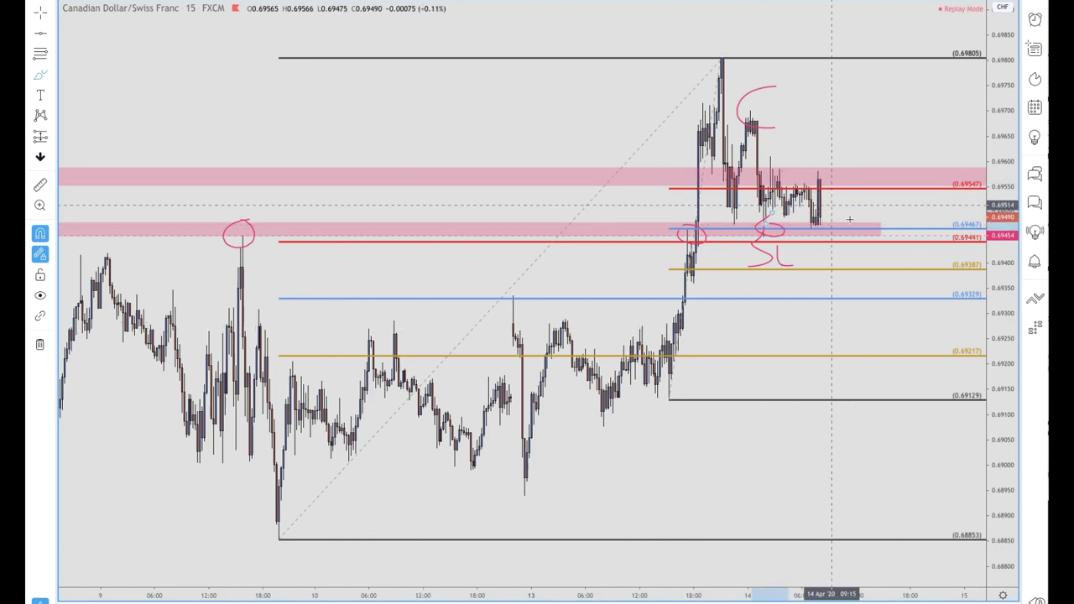
Leave the Brush tool and exit the bar replay to return to the latest prices.
scroll(818, 179, up, 5)
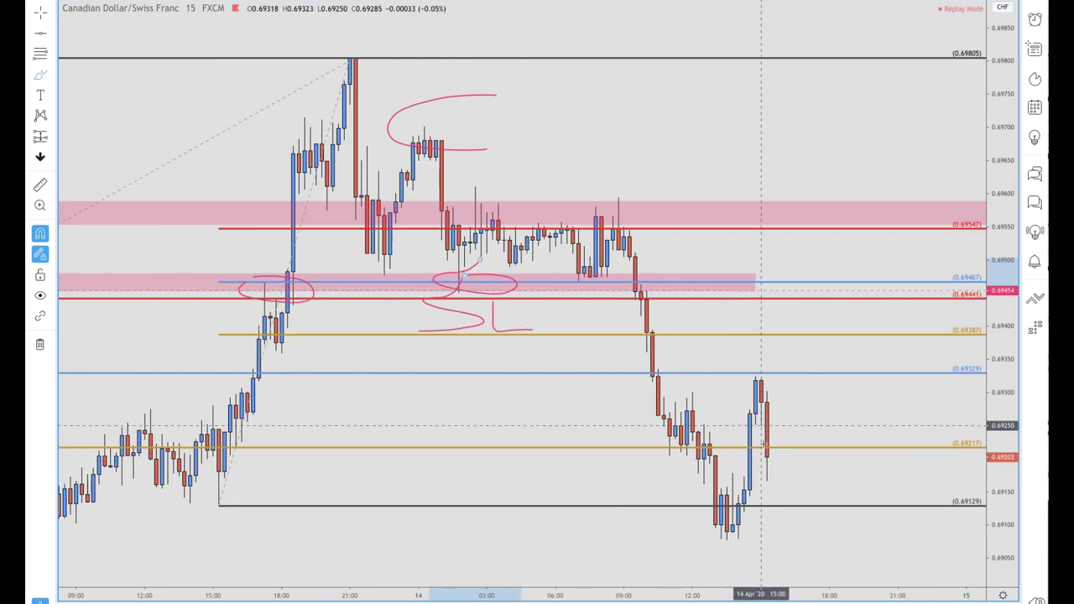
scroll(532, 473, down, 3)
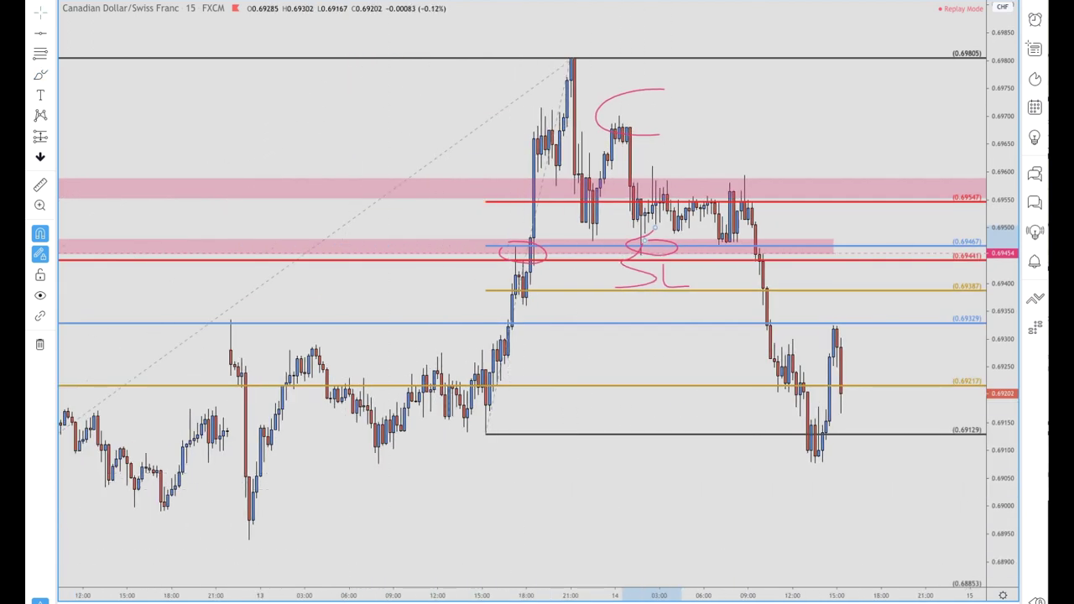
key(Escape)
click(616, 356)
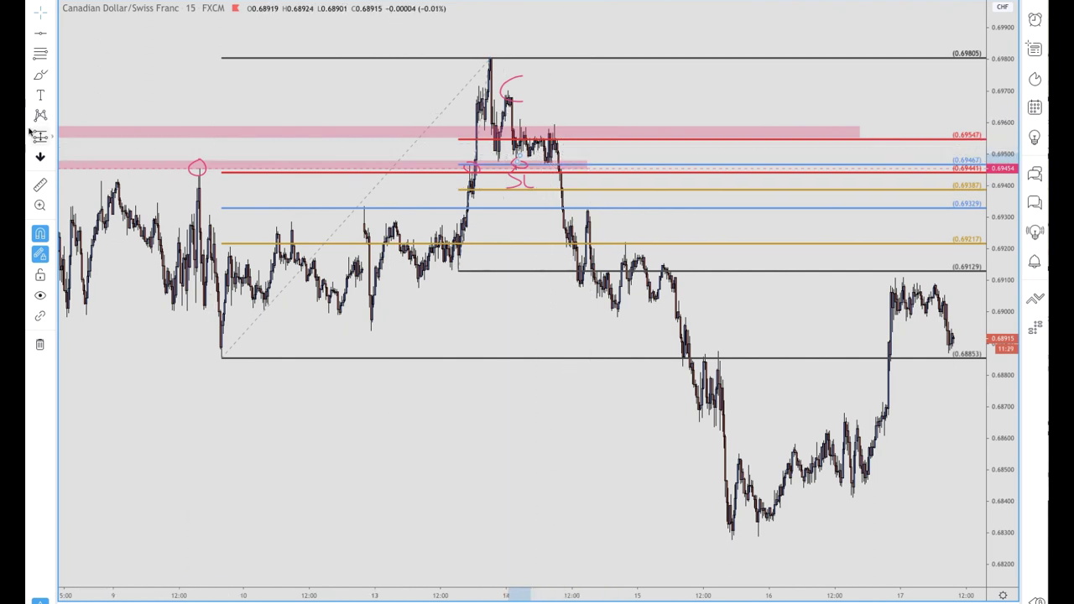
Draw a rectangle from 13 April 21:00 at 0.69805 to 20 April 04:45 at 0.69460 and apply the 2. CPR template.
click(51, 54)
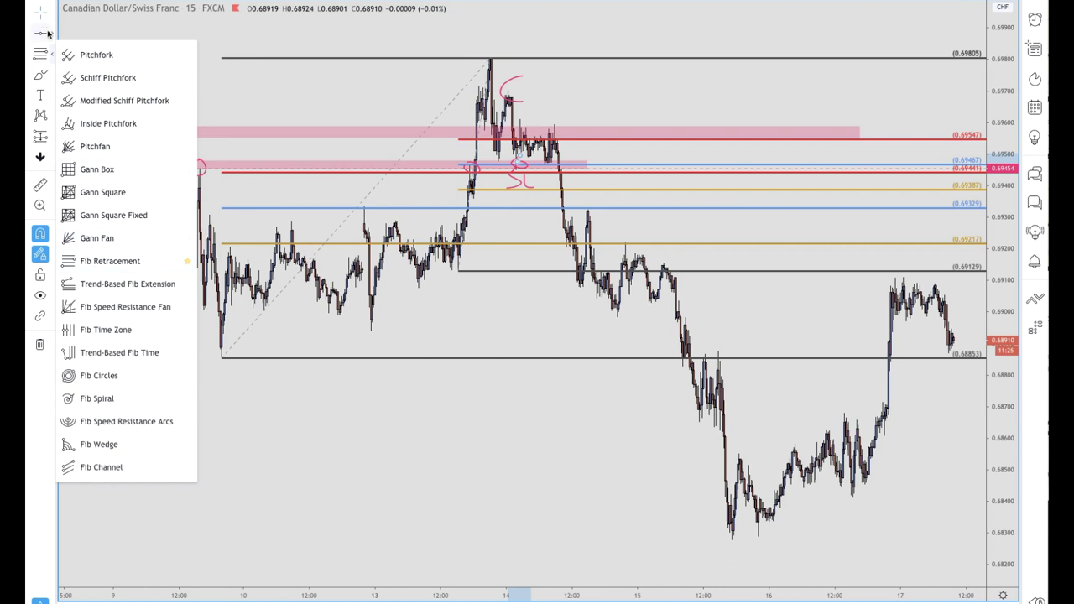
click(50, 76)
click(94, 96)
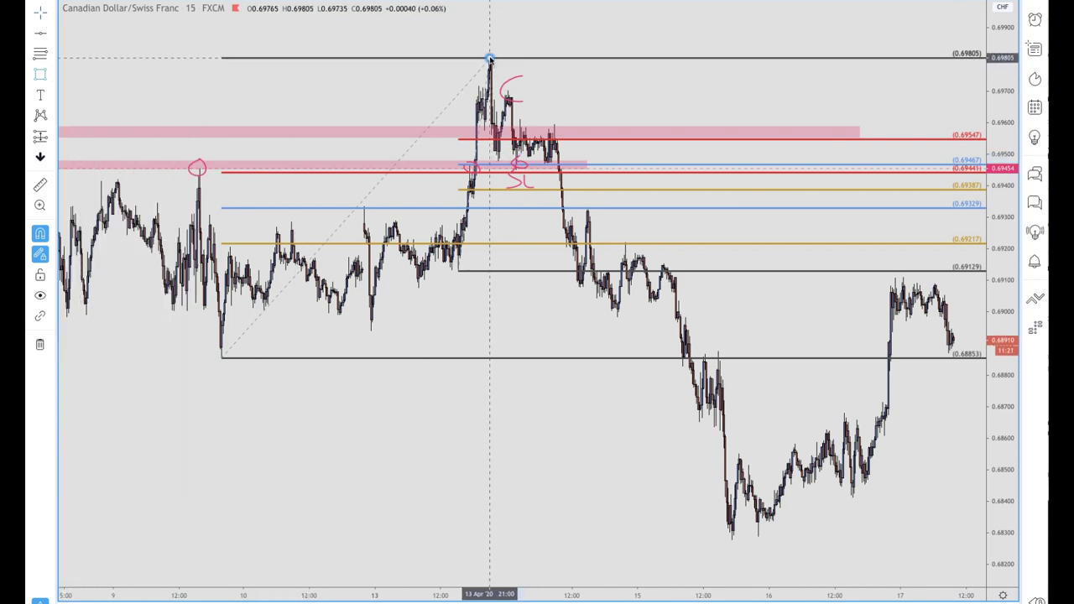
drag(490, 59, 947, 170)
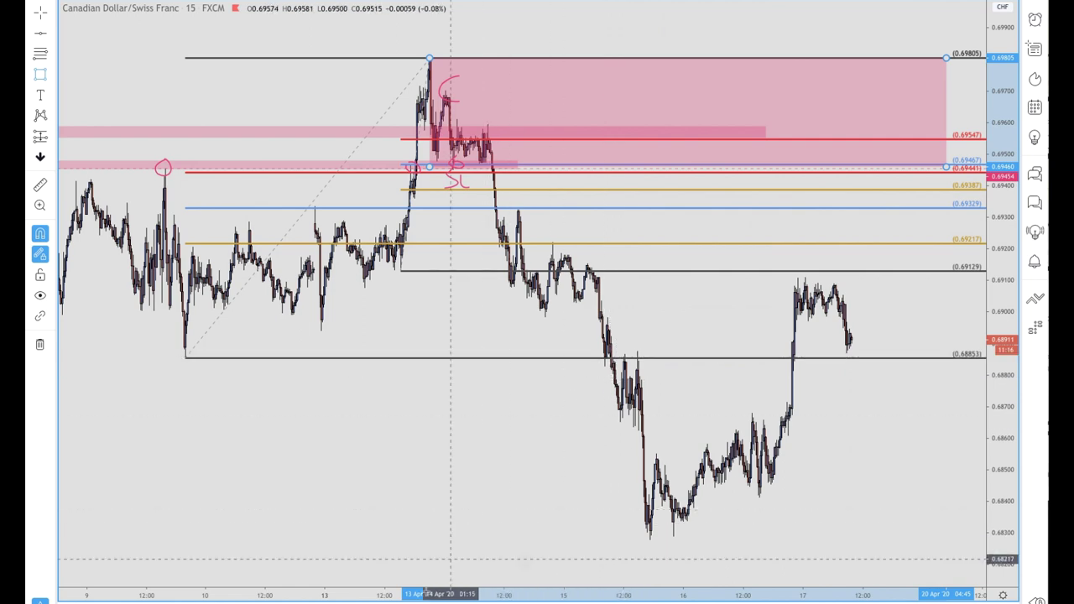
right_click(454, 485)
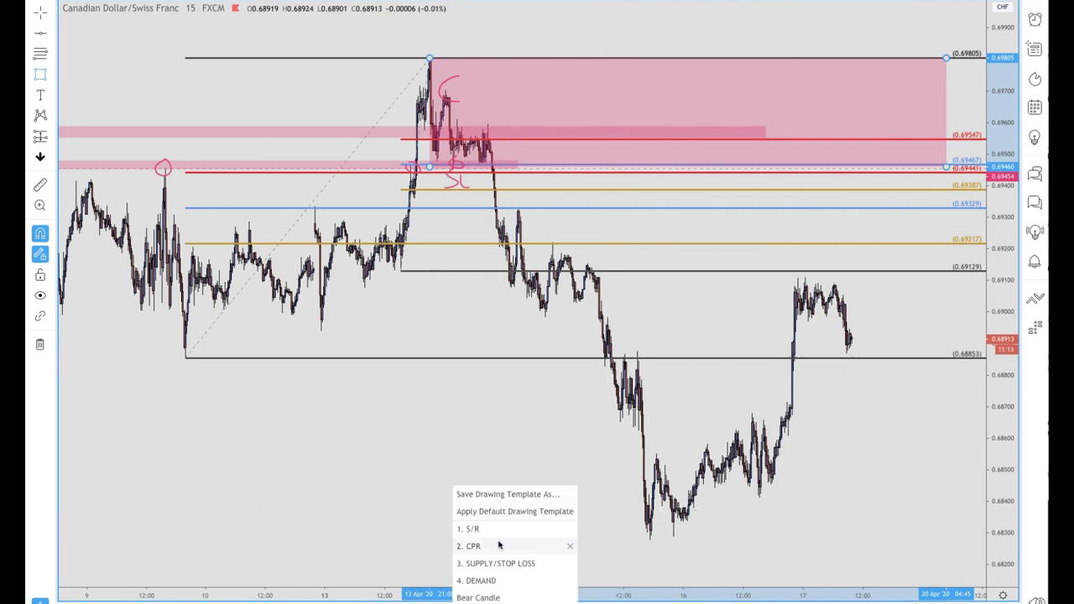
click(498, 547)
Brush a letter P beside the 15 April decline near 0.6845 and a curved arrow falling from about 0.6940 to 0.6855.
scroll(638, 339, down, 3)
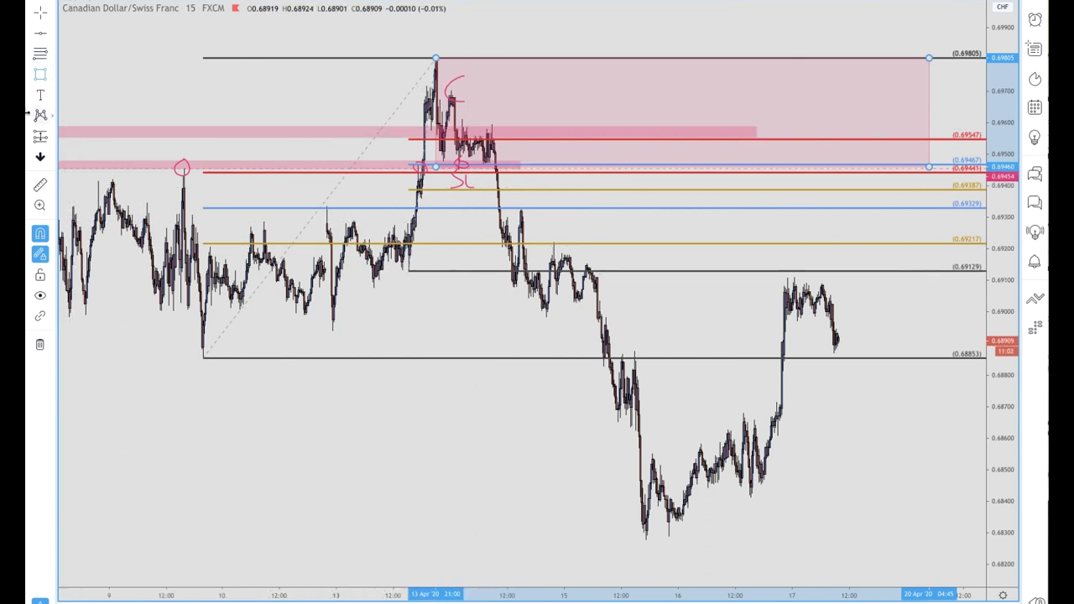
click(50, 76)
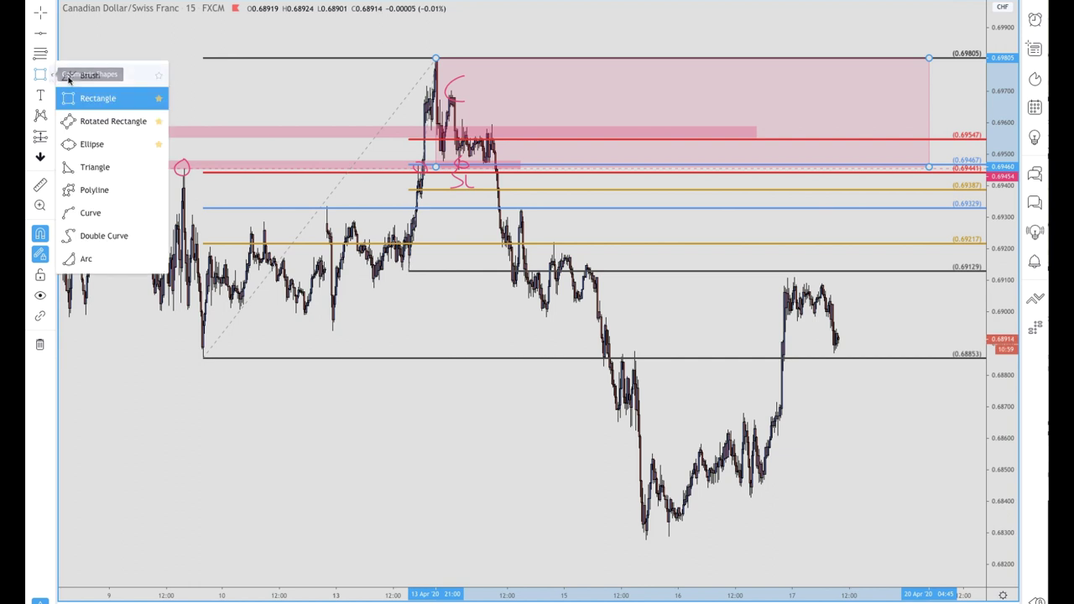
click(92, 75)
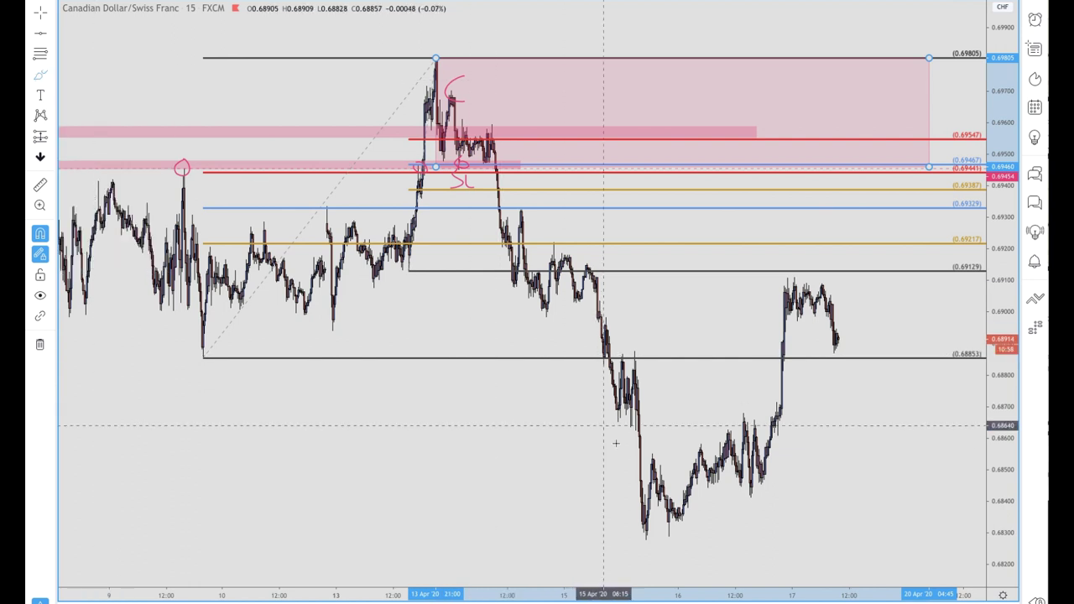
mouse_move(611, 515)
mouse_down()
mouse_move(626, 481)
mouse_move(608, 492)
mouse_up()
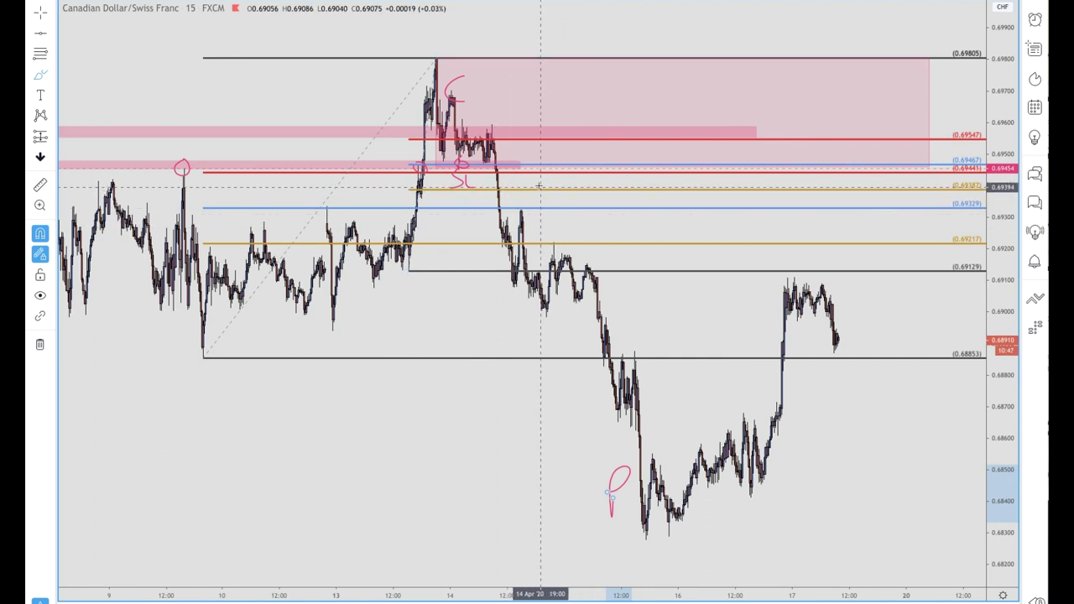
mouse_move(526, 182)
mouse_down()
mouse_move(547, 196)
mouse_move(635, 359)
mouse_move(660, 443)
mouse_move(671, 432)
mouse_up()
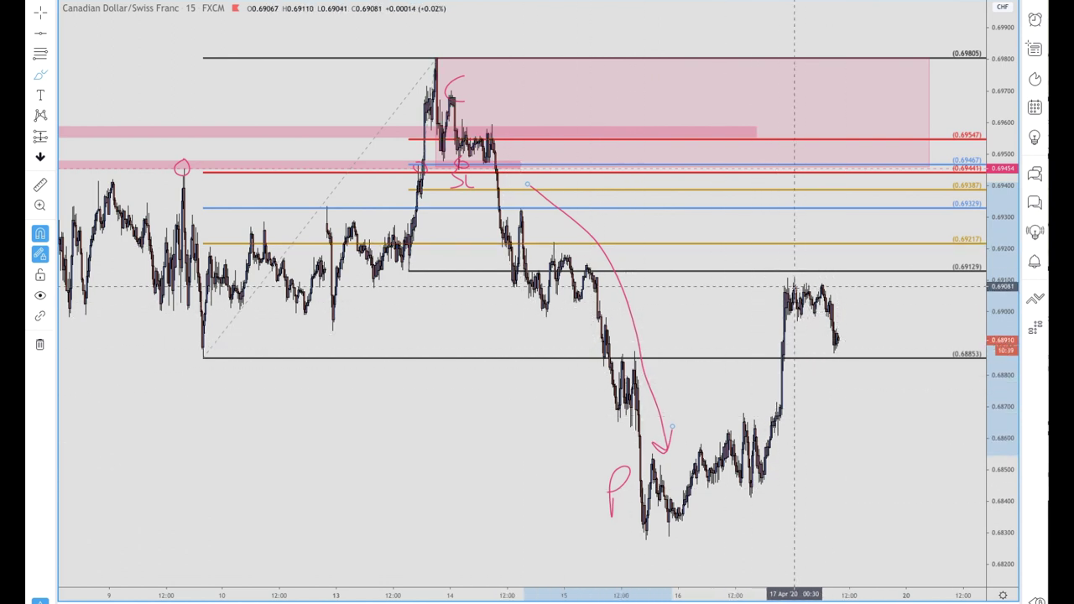
Brush a rising zigzag from about 0.6895 to 0.6948 with letters R and S beside it, and an upward arrow from the 14 April range.
drag(841, 328, 885, 159)
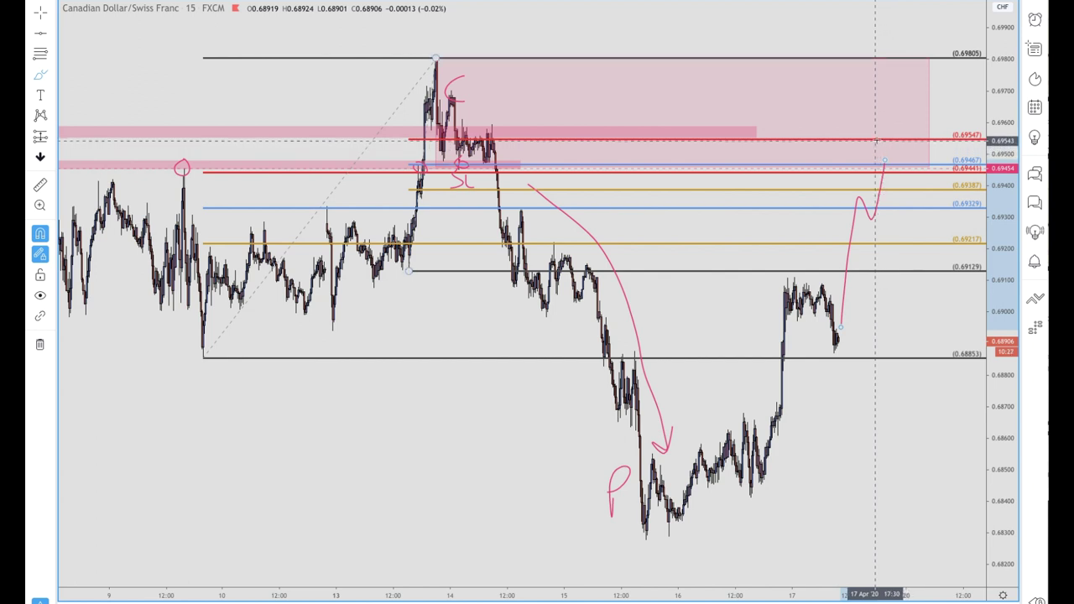
drag(874, 161, 870, 134)
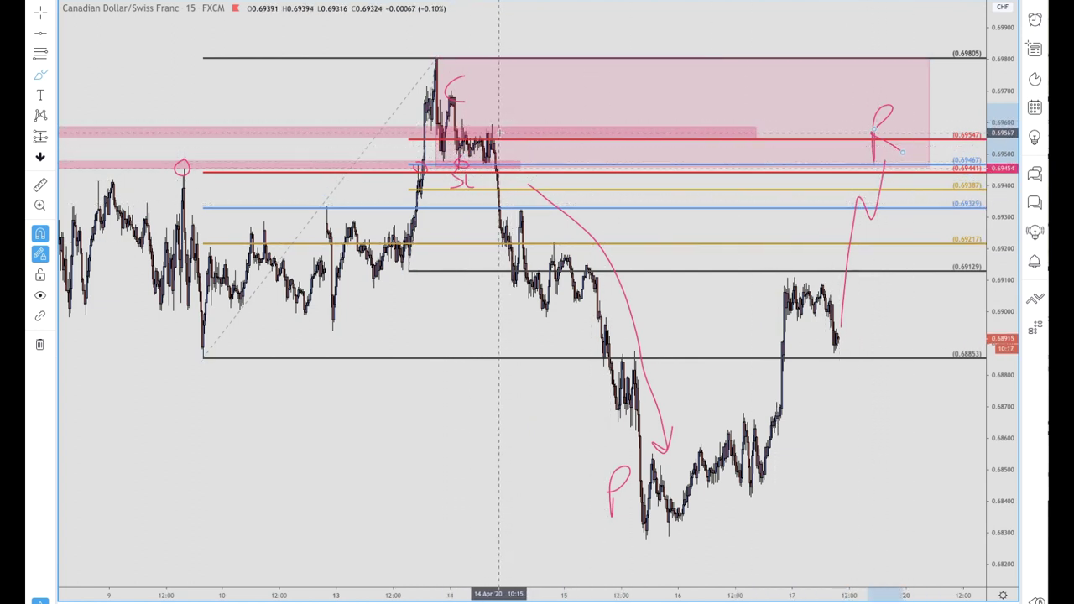
drag(499, 133, 547, 81)
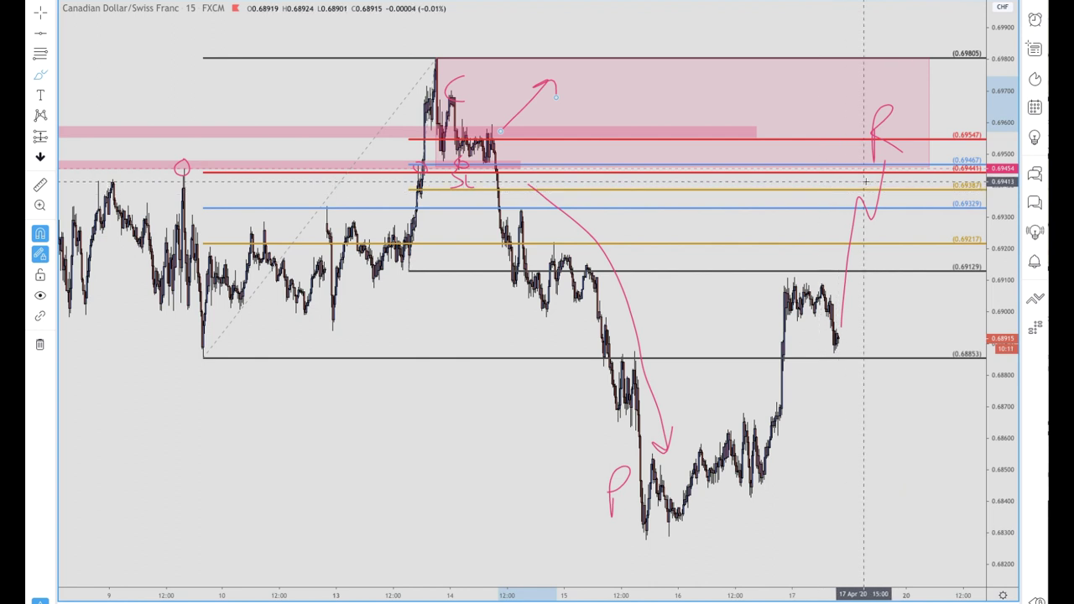
drag(916, 169, 892, 175)
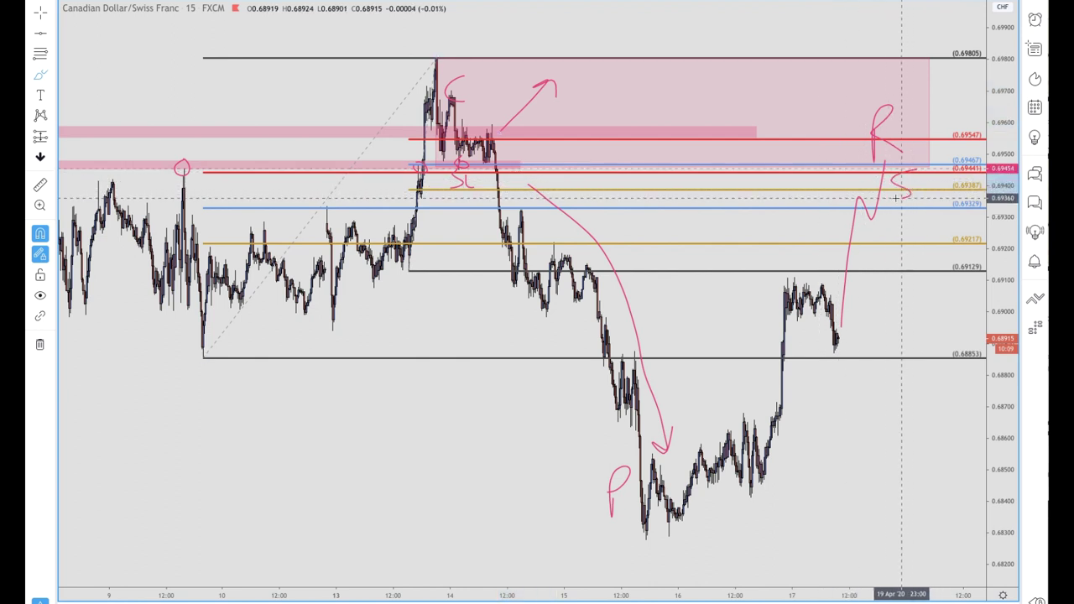
Circle the price low between 15 and 16 April with the Brush and draw a looped letter over the late 16 April dip.
mouse_move(690, 471)
mouse_down()
mouse_move(656, 458)
mouse_move(639, 519)
mouse_move(692, 480)
mouse_up()
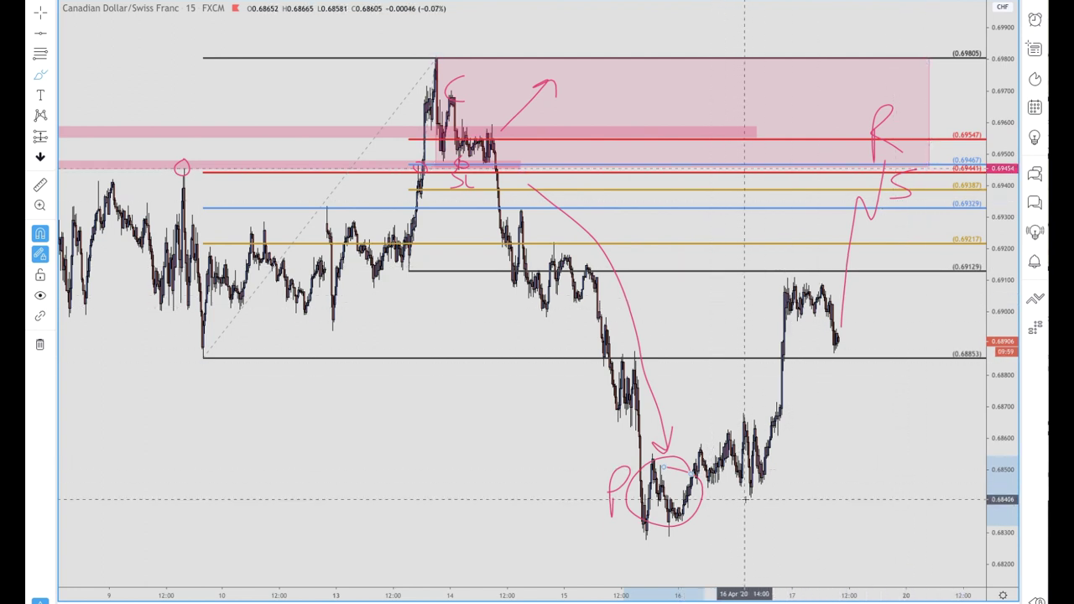
drag(742, 504, 751, 480)
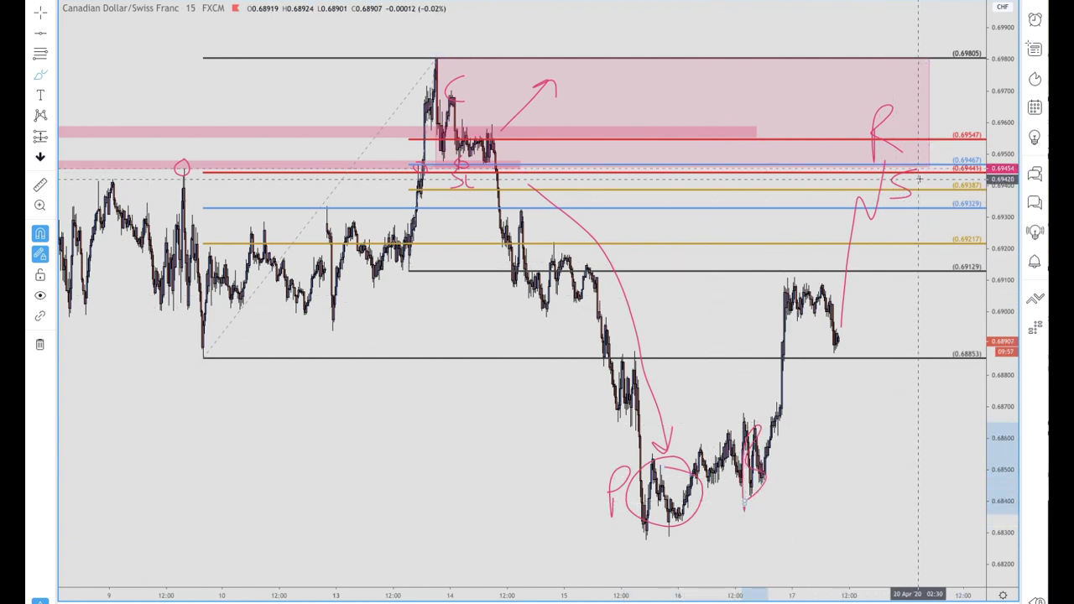
Brush a second S beside the first and extend the lower pink zone to 20 April 15:00 at 0.69434.
scroll(906, 193, right, 3)
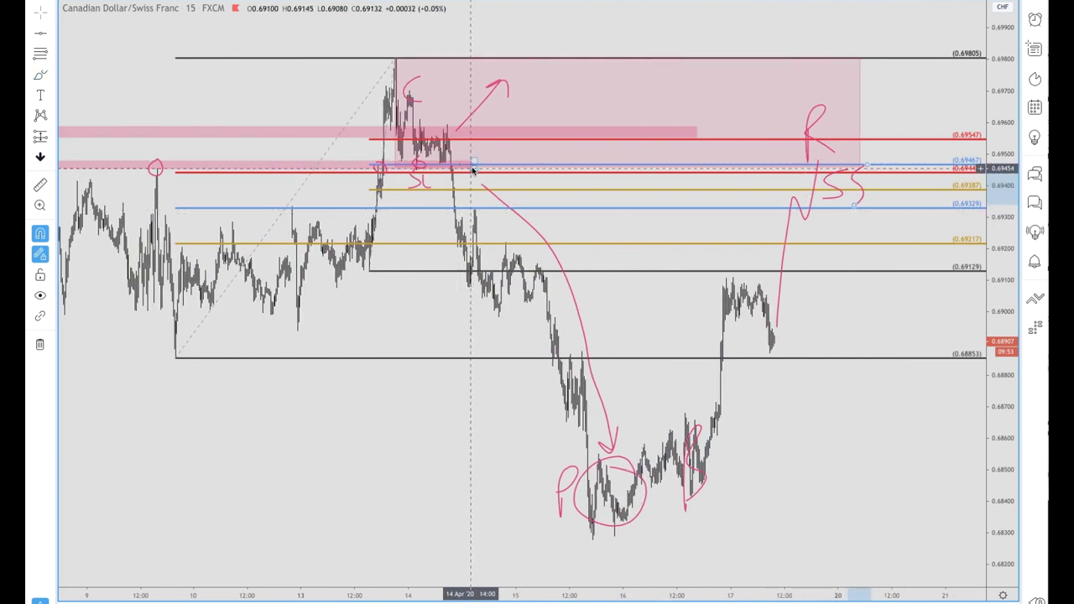
drag(474, 170, 898, 173)
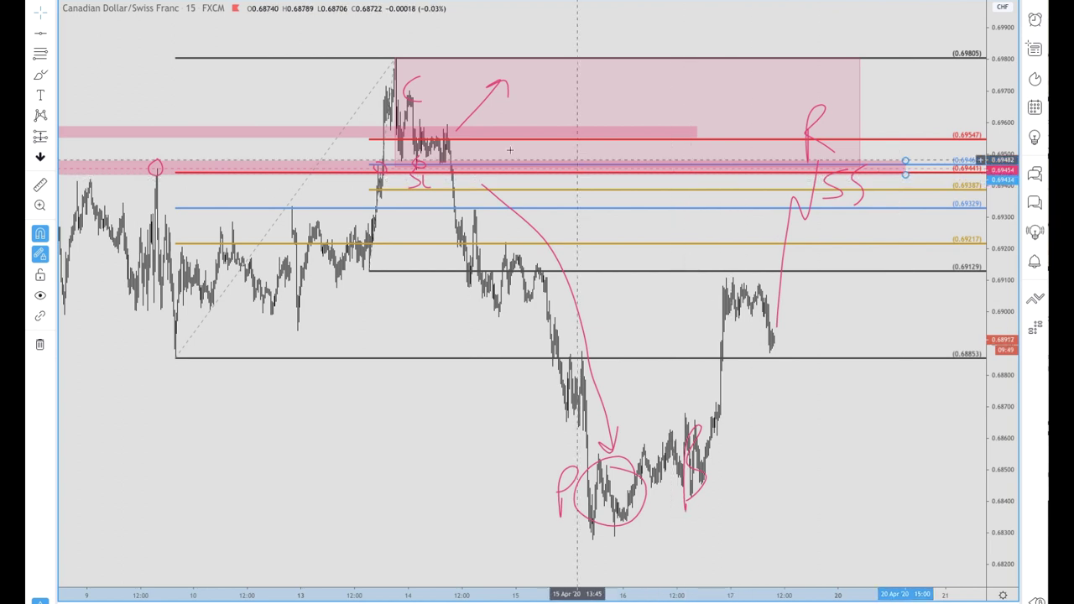
Brush a third S, circle the SSS group, and draw a zigzag arrow falling from about 0.6933 to 0.6885.
click(41, 78)
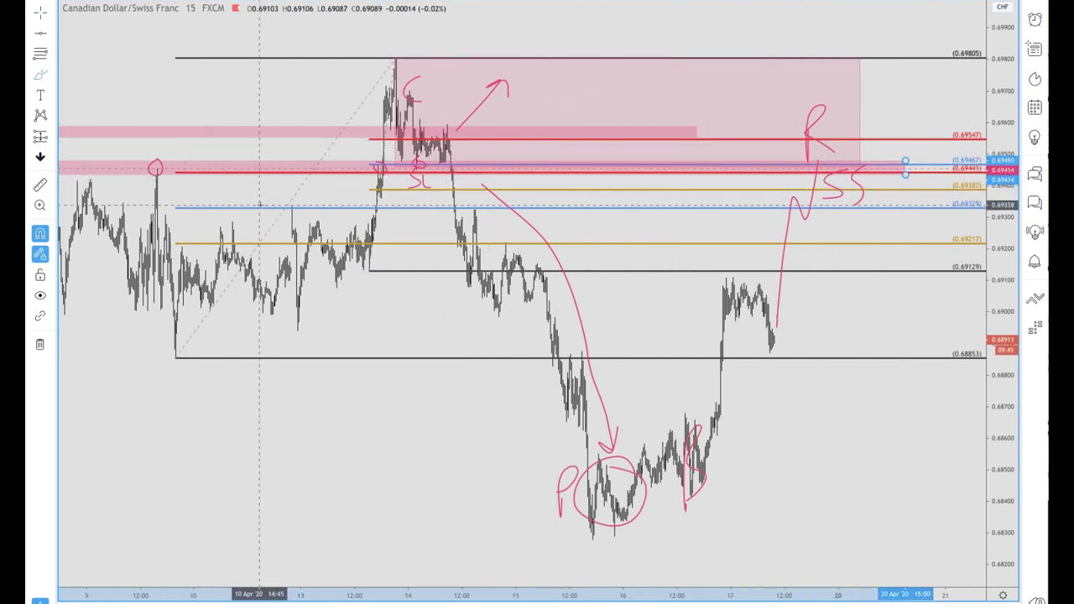
scroll(178, 193, down, 3)
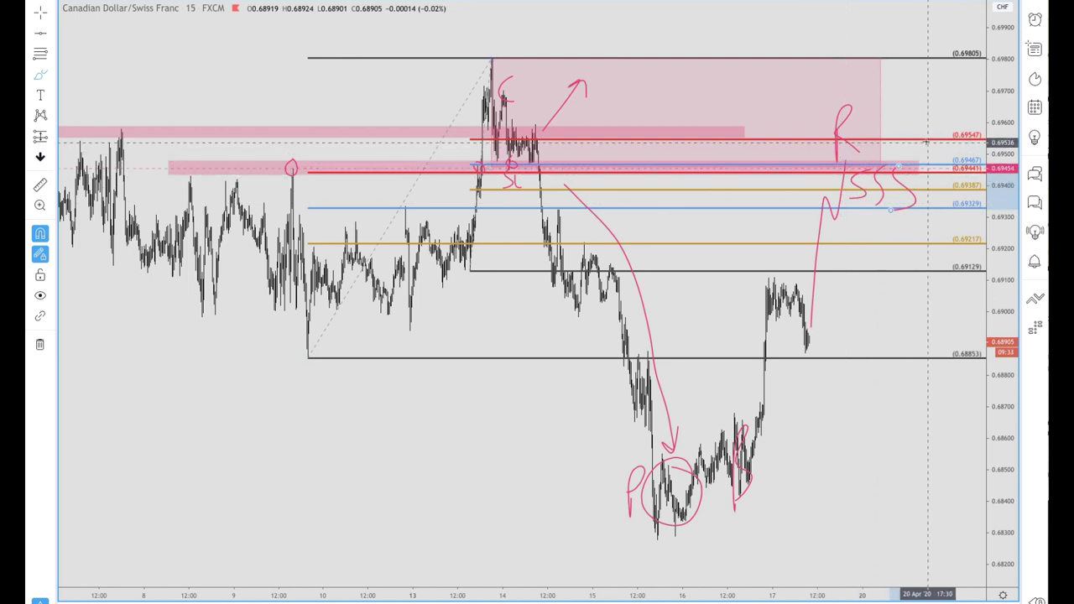
mouse_move(919, 140)
mouse_down()
mouse_move(824, 153)
mouse_move(922, 216)
mouse_move(936, 141)
mouse_move(881, 130)
mouse_up()
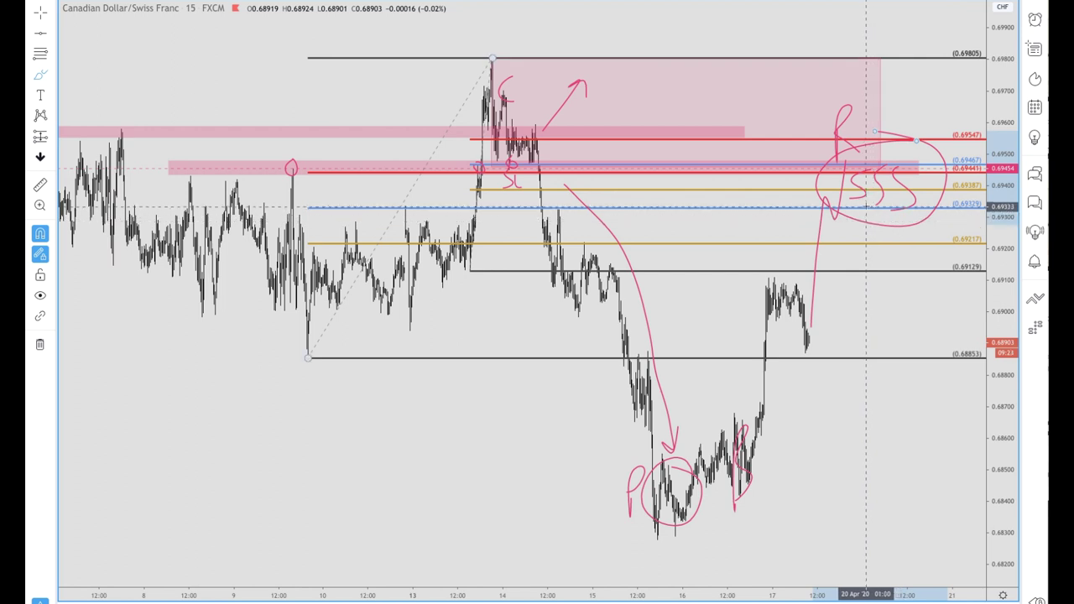
mouse_move(864, 206)
mouse_down()
mouse_move(923, 359)
mouse_move(946, 319)
mouse_up()
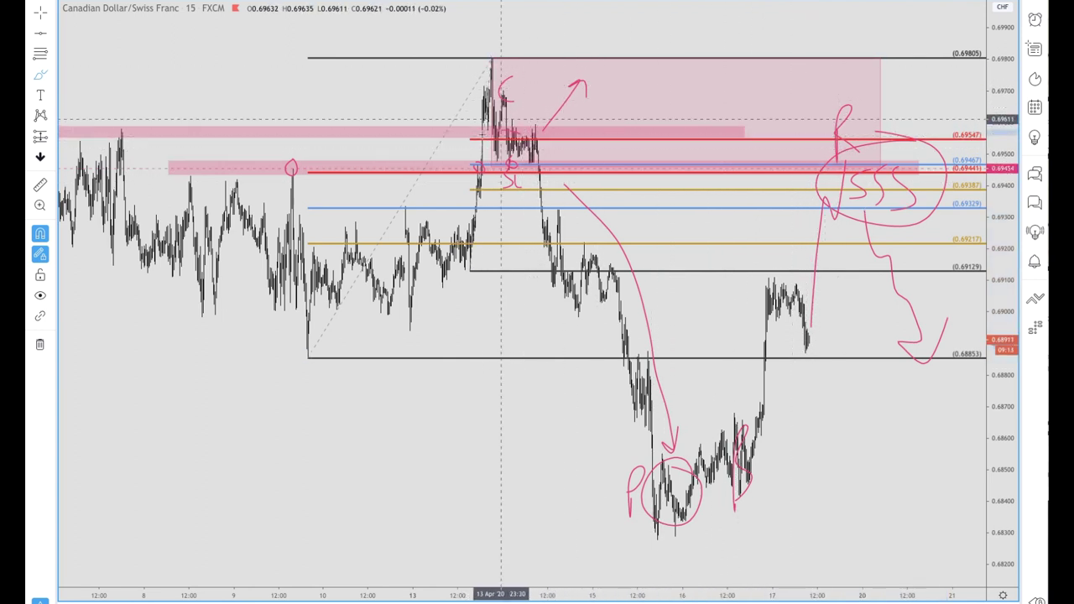
Circle the 14 April consolidation and the 13 April peak with the Brush, and draw a long arrow from the peak to the R.
mouse_move(549, 142)
mouse_down()
mouse_move(483, 168)
mouse_move(506, 130)
mouse_up()
scroll(506, 132, up, 3)
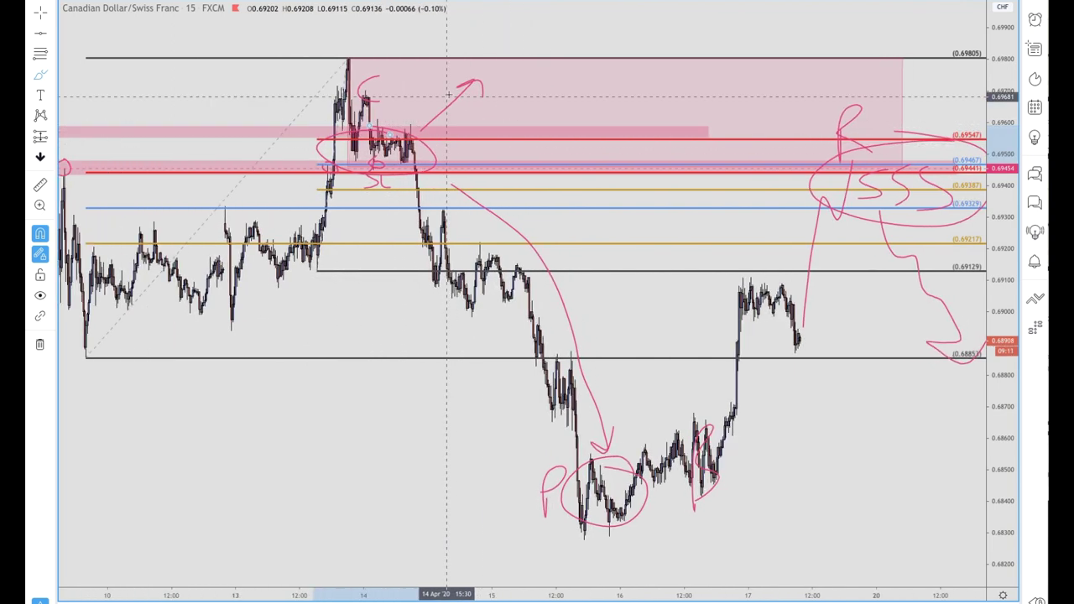
mouse_move(375, 71)
mouse_down()
mouse_move(335, 105)
mouse_move(369, 63)
mouse_move(401, 99)
mouse_move(621, 82)
mouse_move(847, 85)
mouse_move(865, 99)
mouse_move(841, 106)
mouse_up()
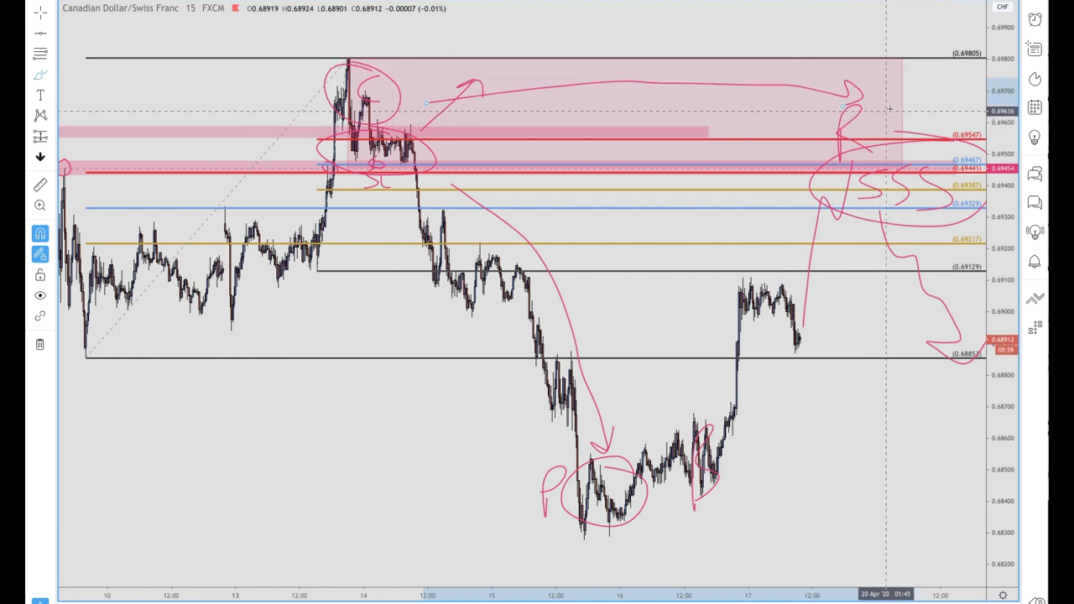
Brush a circled letter D with a question mark just past the large pink rectangle, near 0.6975.
scroll(887, 103, down, 5)
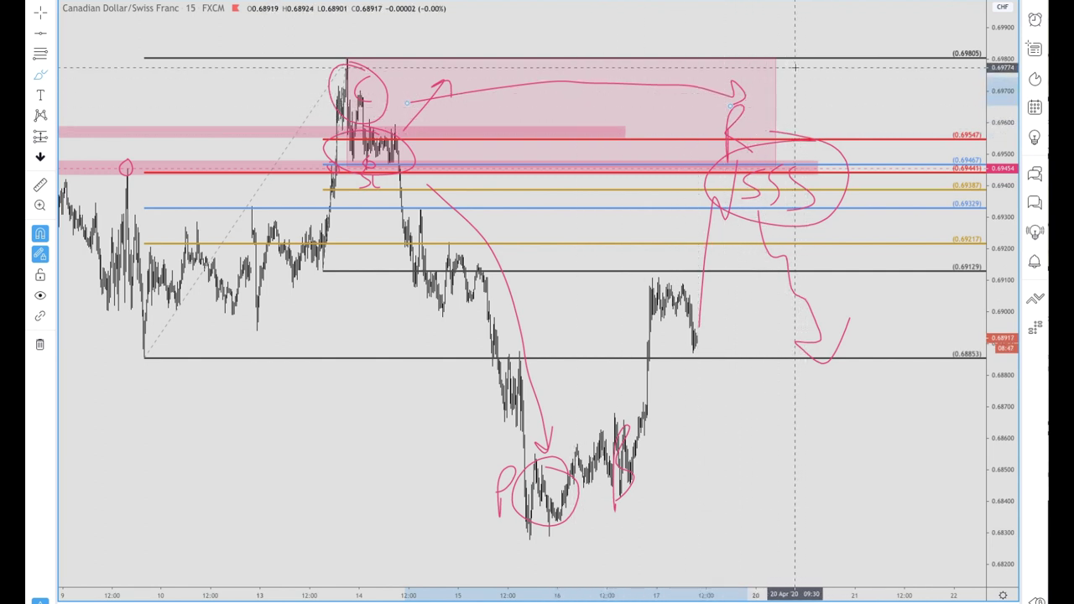
mouse_move(795, 67)
mouse_down()
mouse_move(797, 94)
mouse_move(818, 67)
mouse_move(801, 99)
mouse_up()
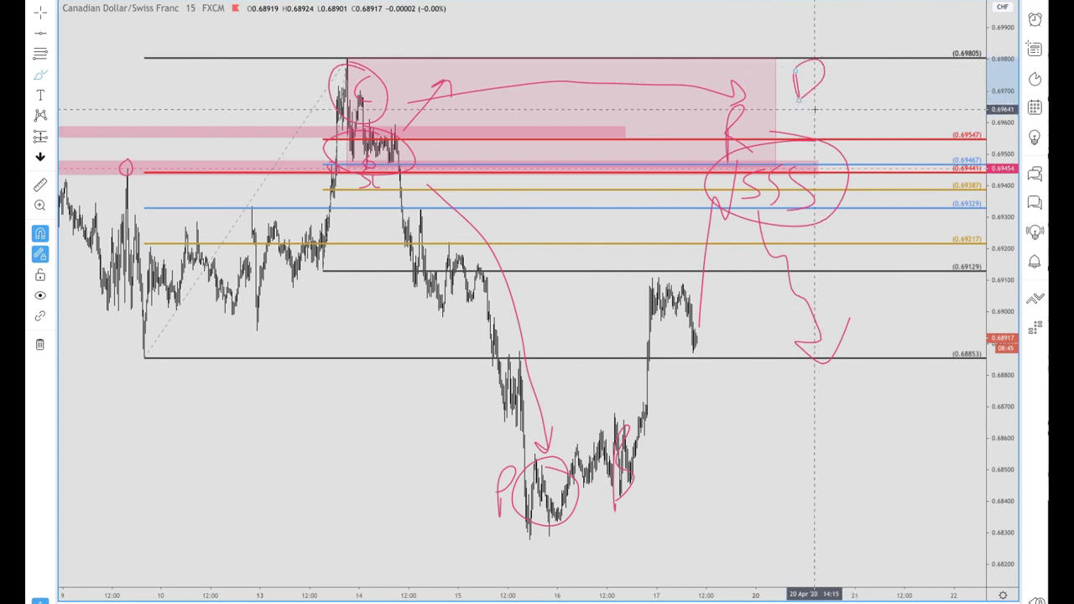
mouse_move(807, 39)
mouse_down()
mouse_move(792, 112)
mouse_move(804, 41)
mouse_move(850, 31)
mouse_move(850, 63)
mouse_up()
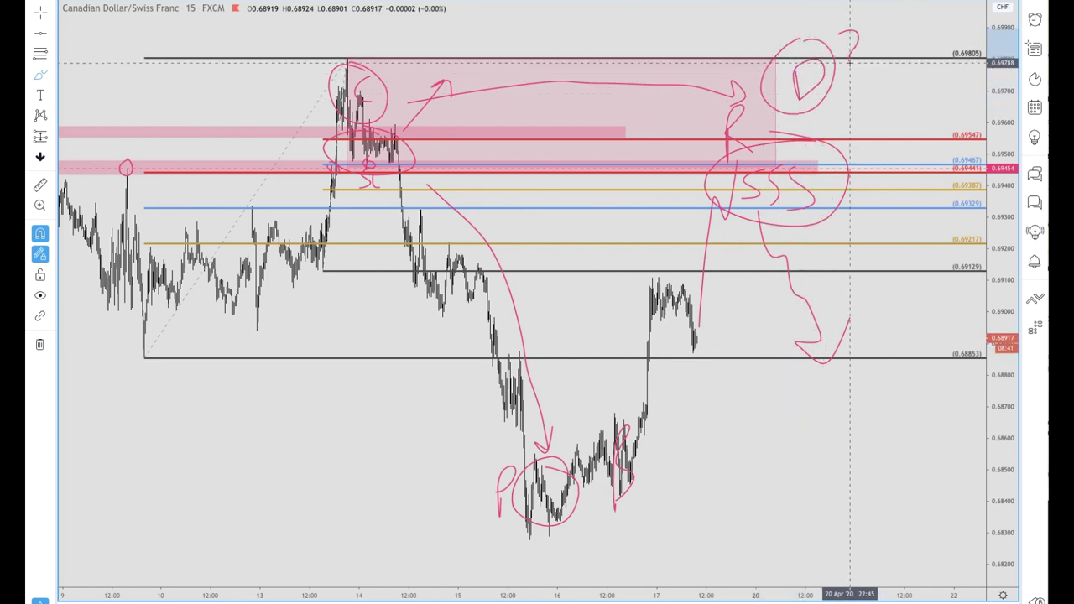
click(852, 82)
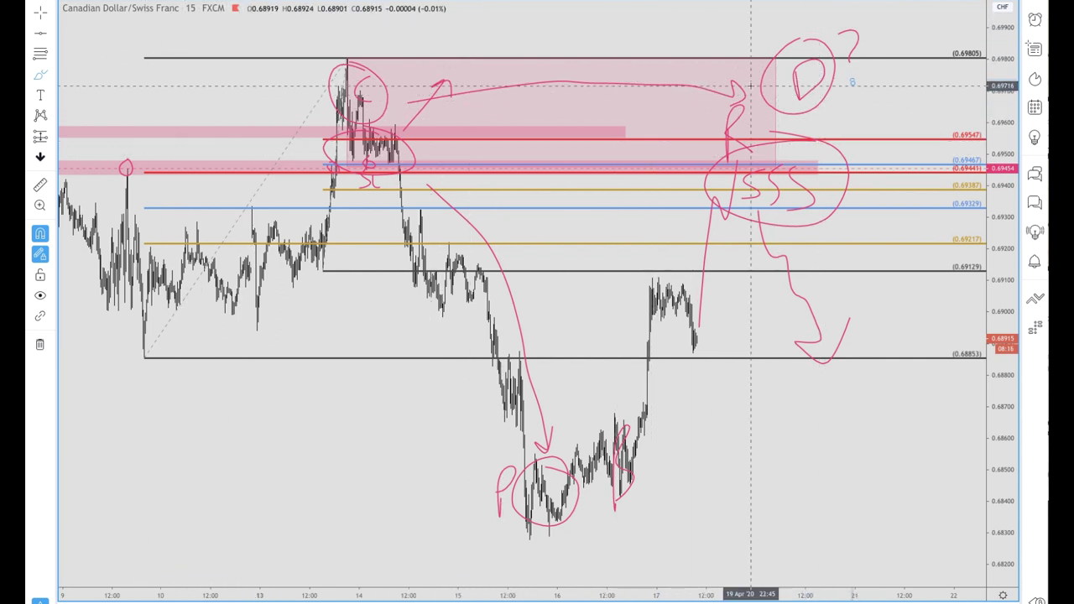
Review the annotated zones and projected price path against the price action from early April to 17 April.
scroll(730, 253, up, 1)
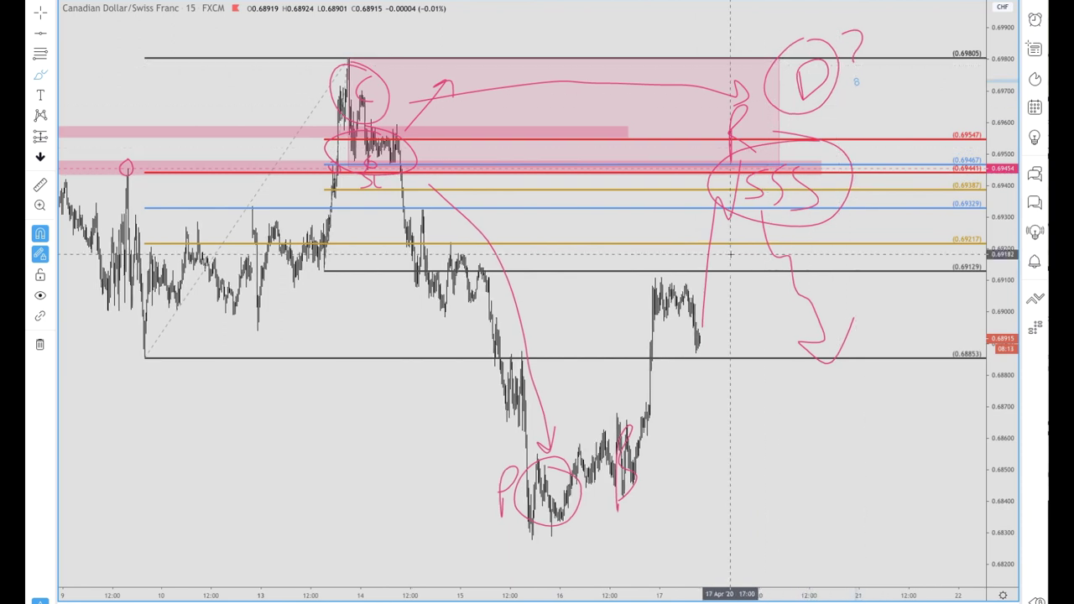
scroll(730, 253, up, 2)
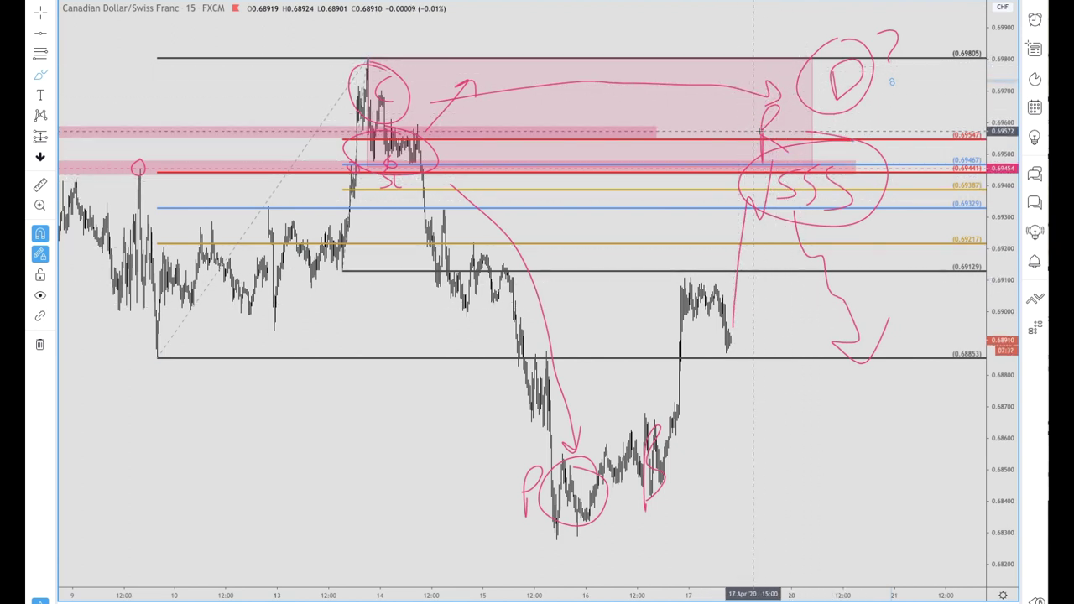
scroll(791, 143, right, 3)
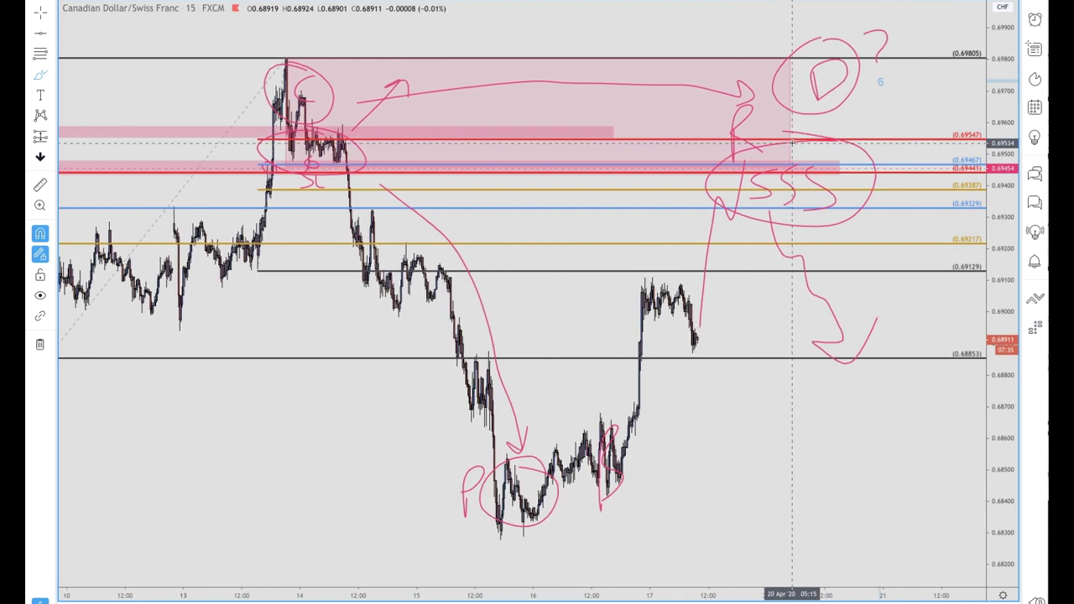
scroll(792, 143, left, 4)
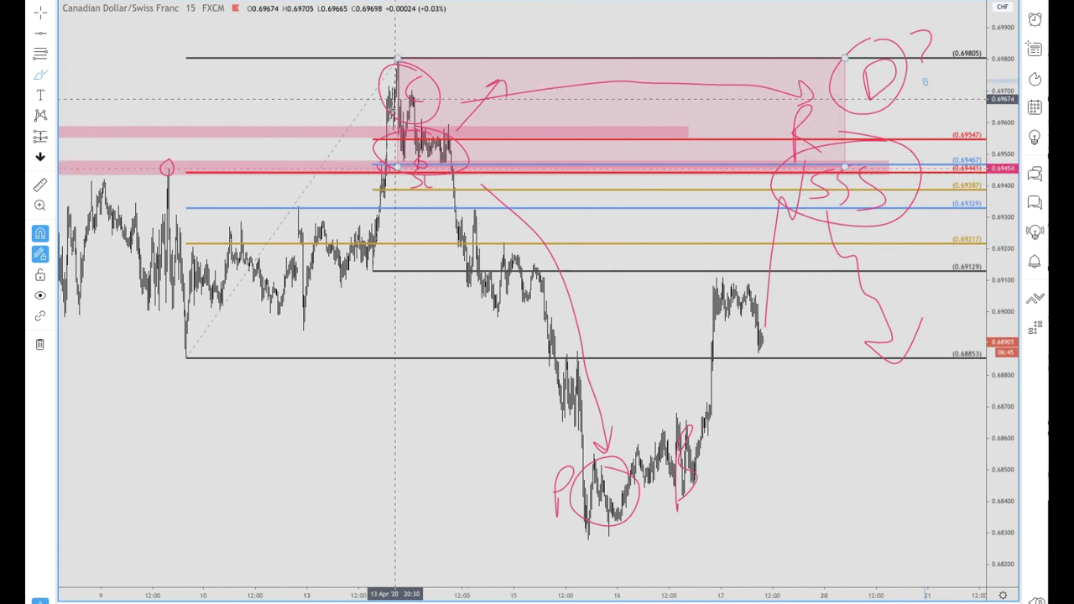
scroll(665, 213, down, 5)
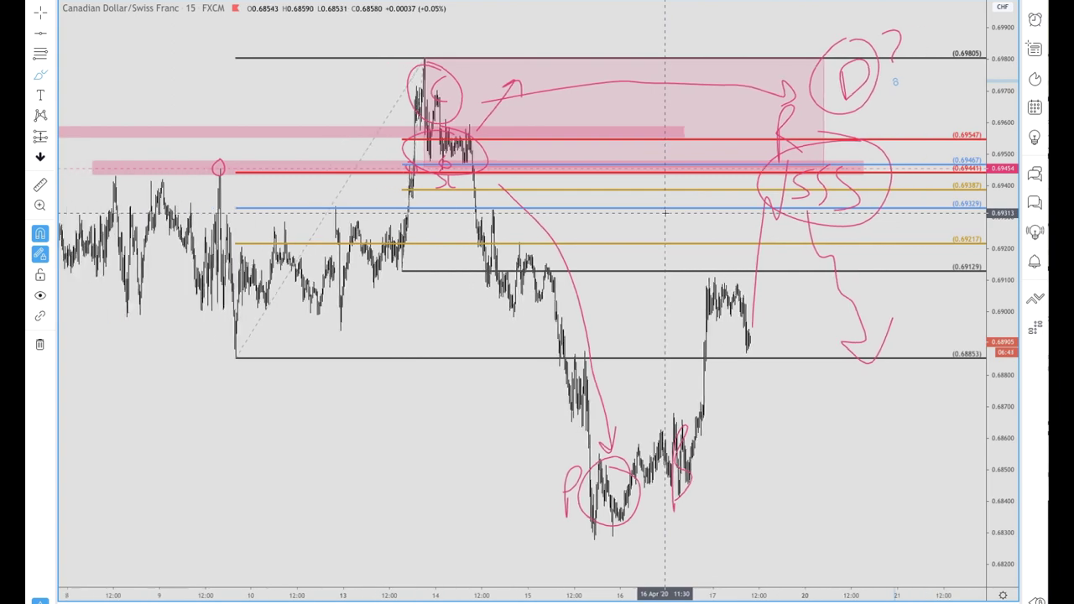
scroll(665, 213, down, 1)
scroll(665, 213, up, 3)
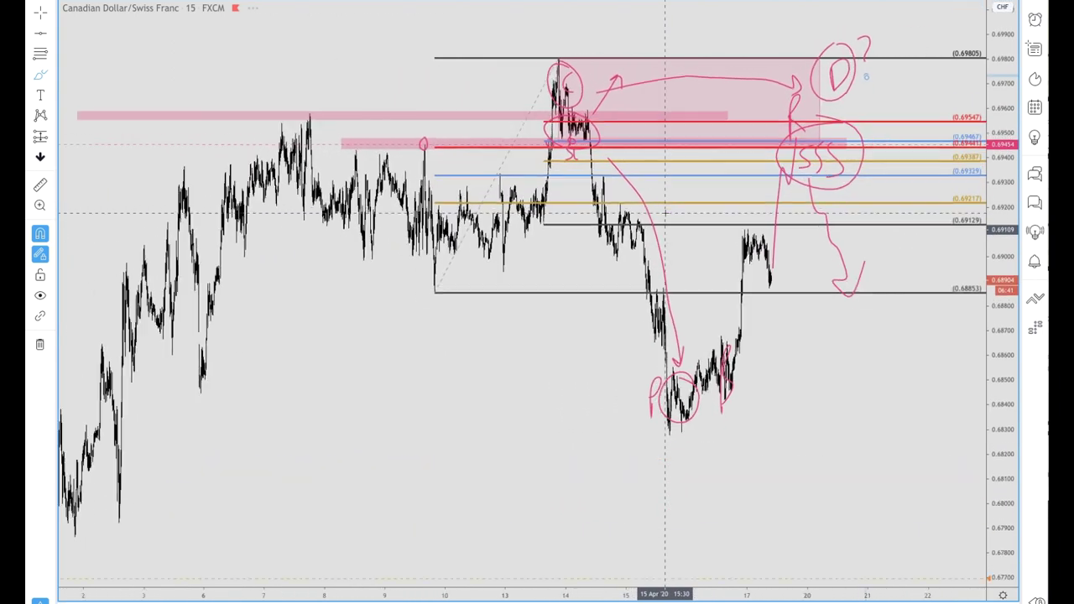
scroll(666, 213, up, 3)
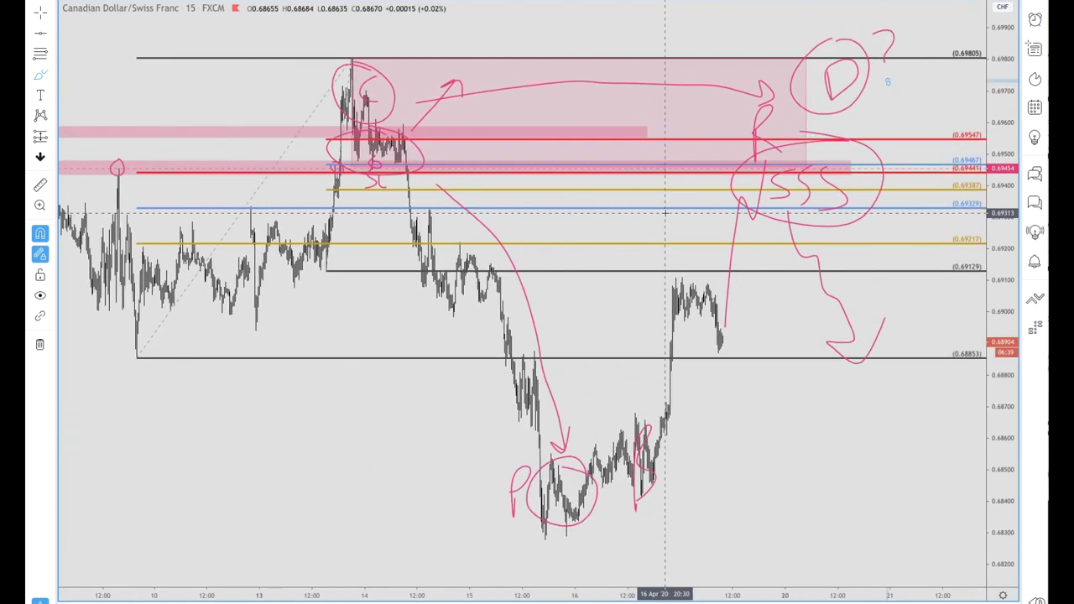